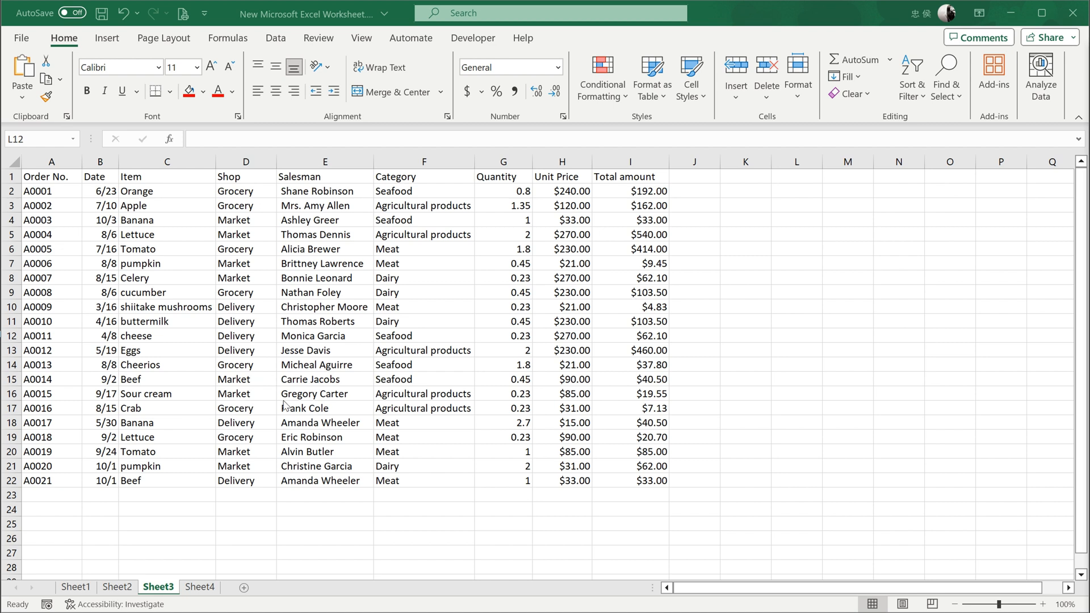
# Start an Equal To highlight rule on the Shop column that compares its cells with cell D13 (Delivery).
pyautogui.click(237, 350)
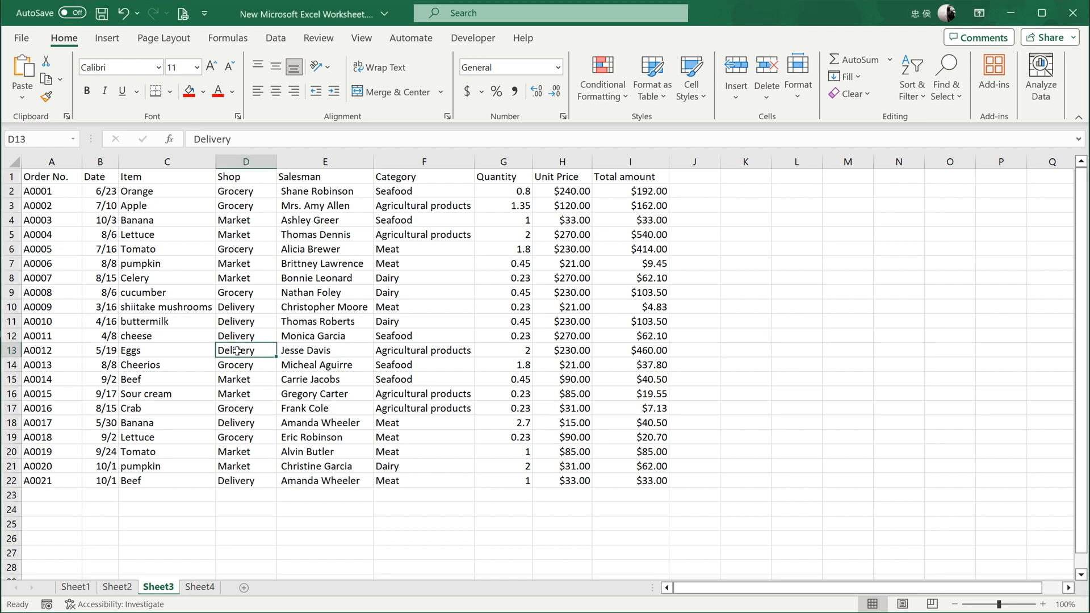
pyautogui.click(247, 162)
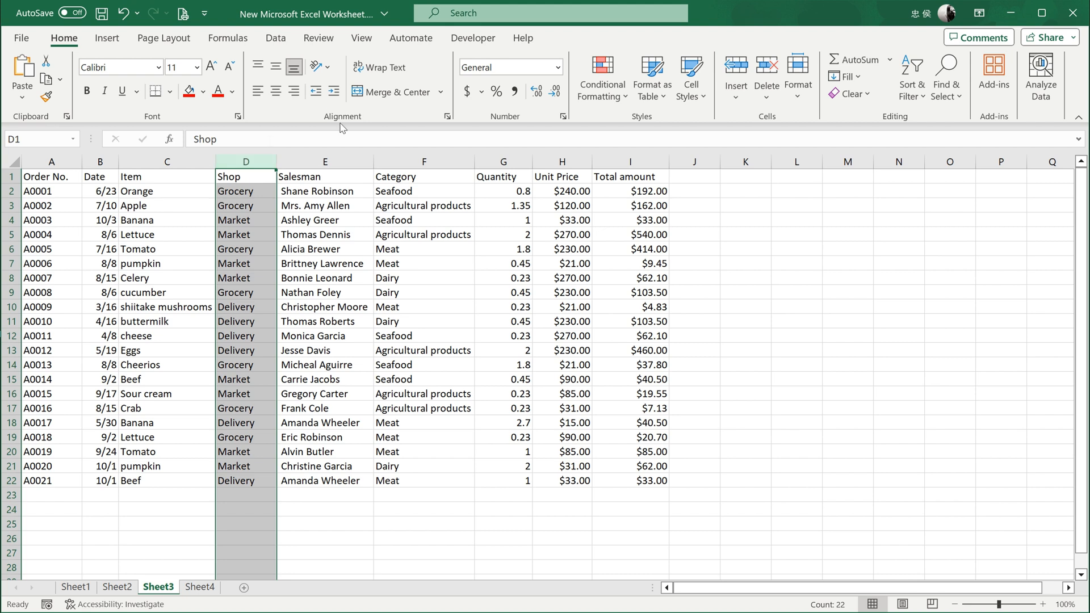
pyautogui.click(608, 95)
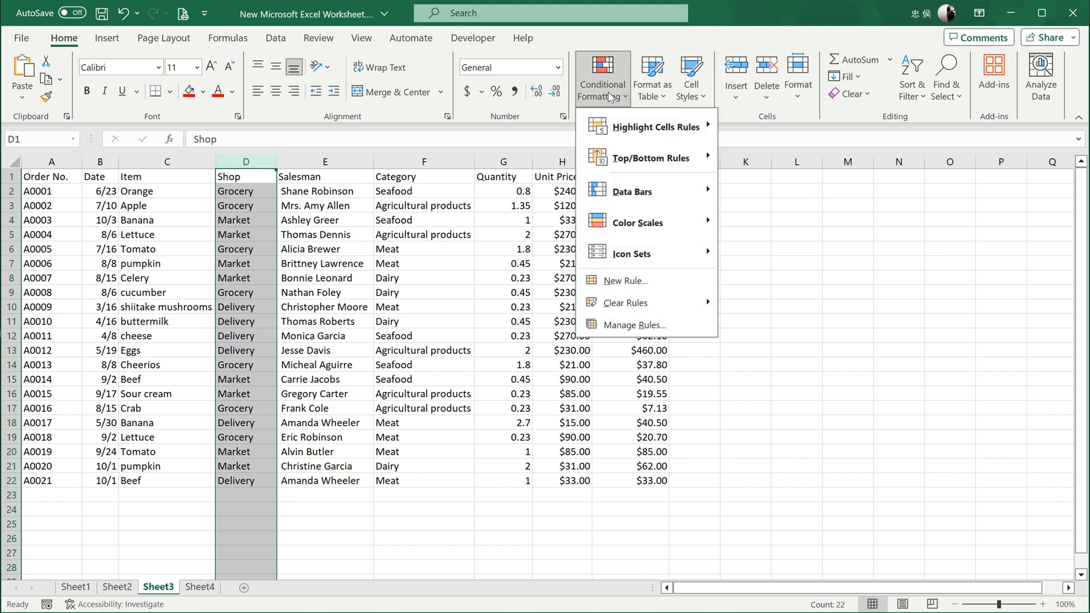
pyautogui.moveTo(617, 130)
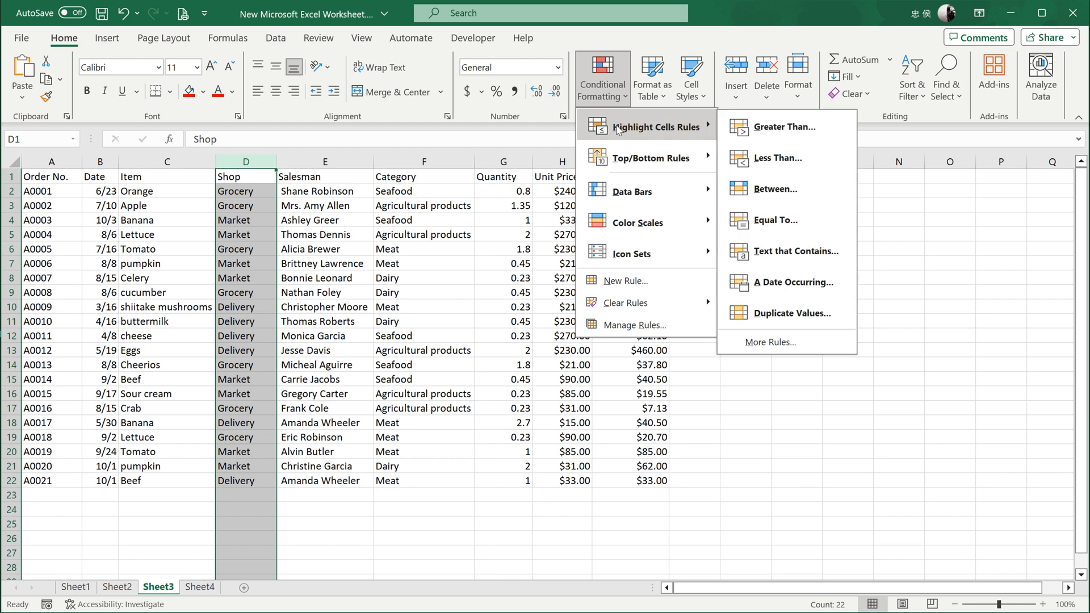
pyautogui.click(790, 218)
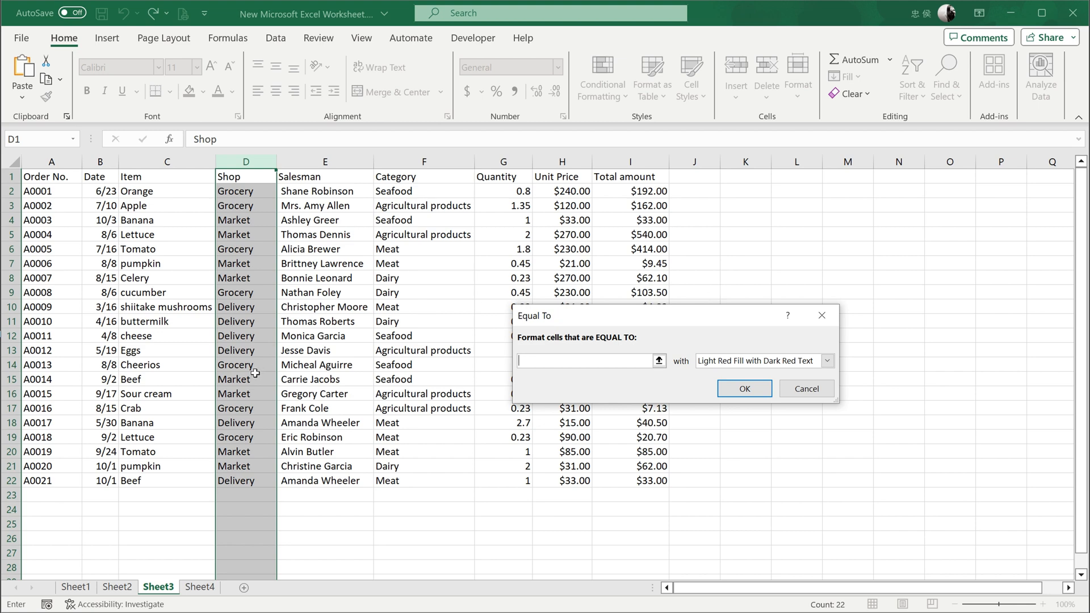
pyautogui.click(237, 351)
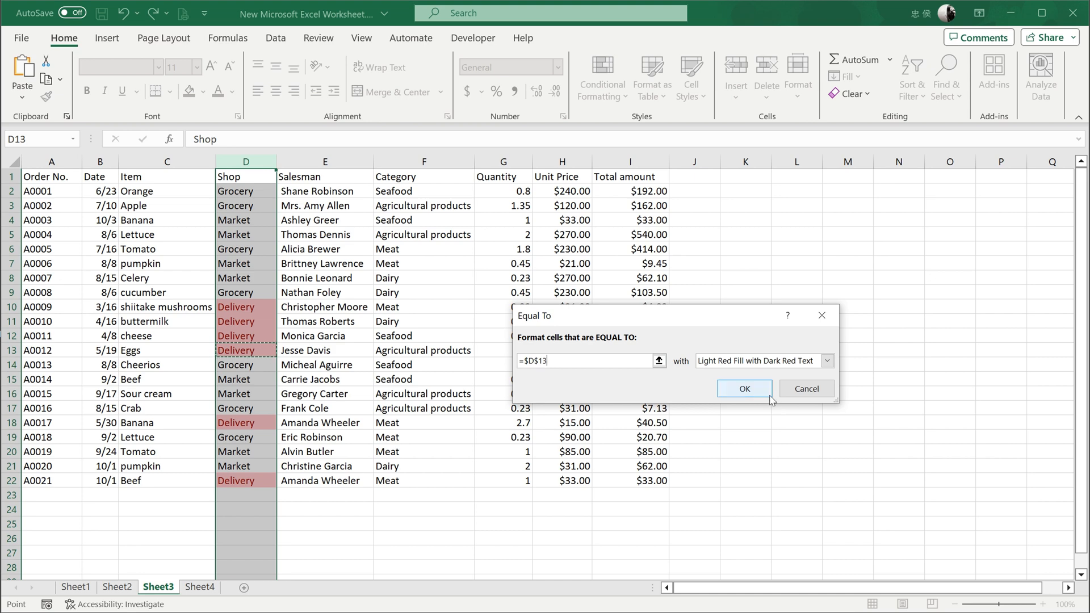
# Choose a custom format for the rule with bold text in the theme's blue color.
pyautogui.click(797, 361)
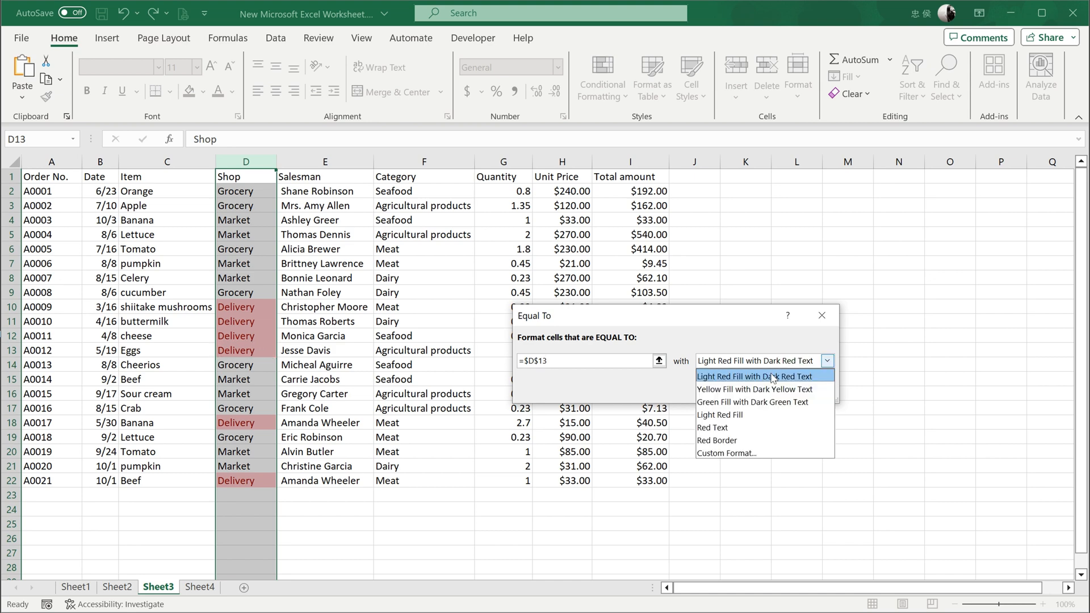
pyautogui.click(777, 453)
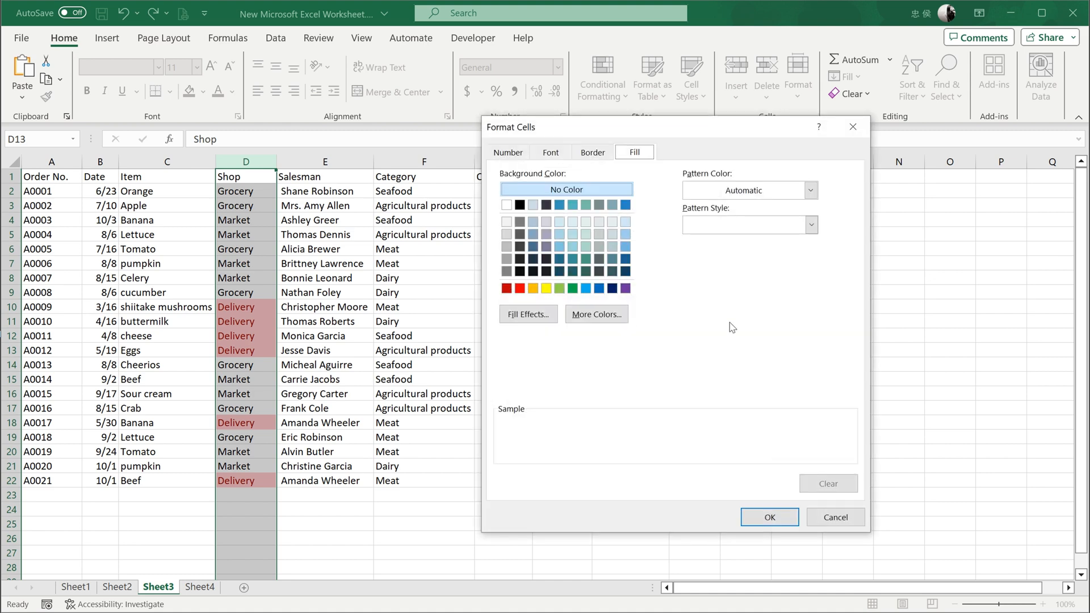
pyautogui.click(548, 153)
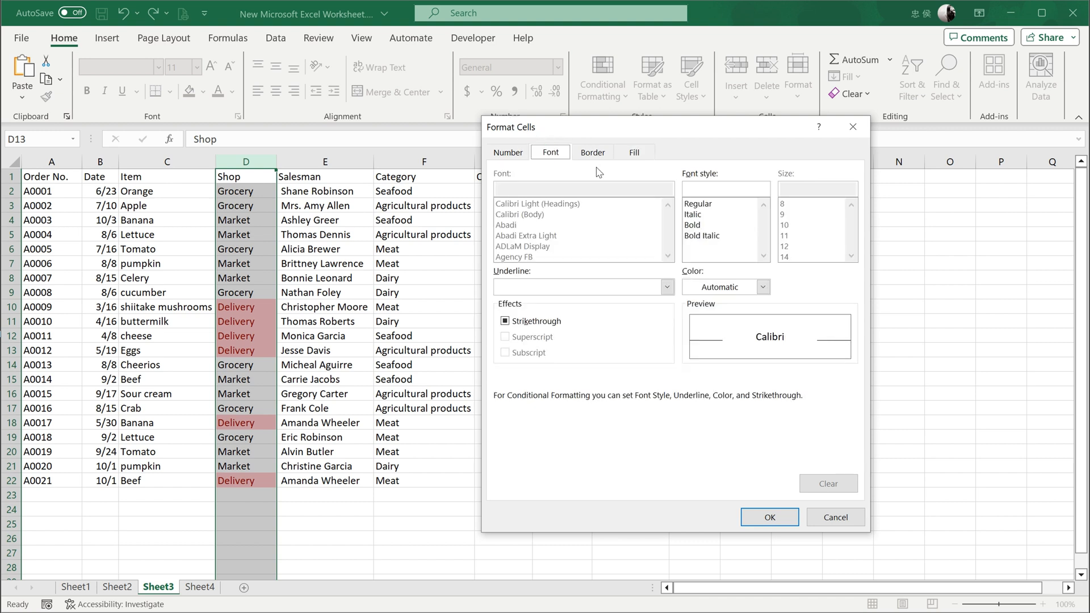
pyautogui.click(718, 225)
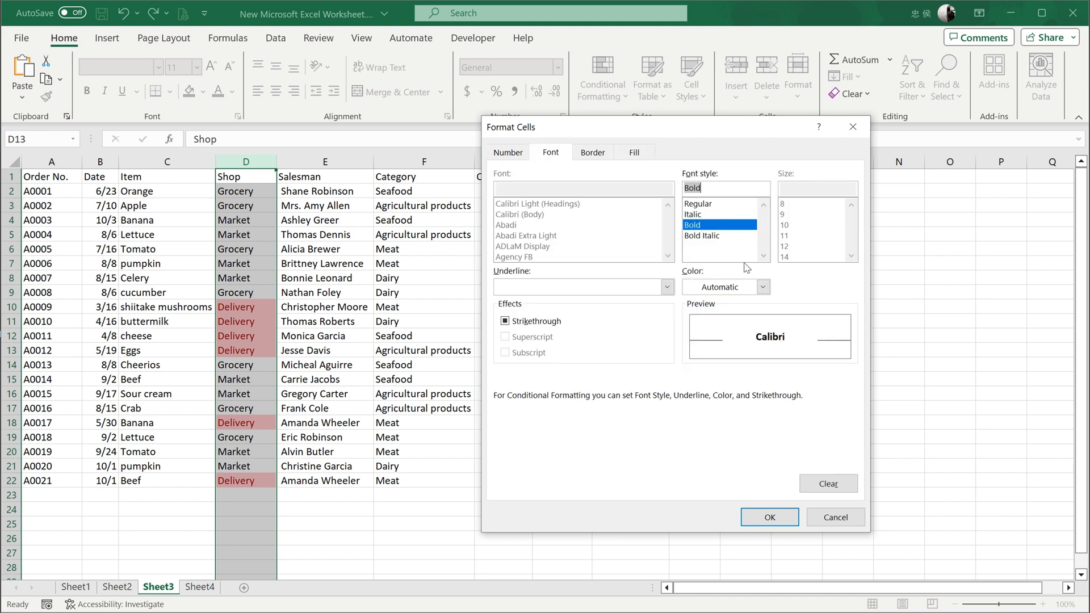
pyautogui.click(736, 291)
pyautogui.click(801, 349)
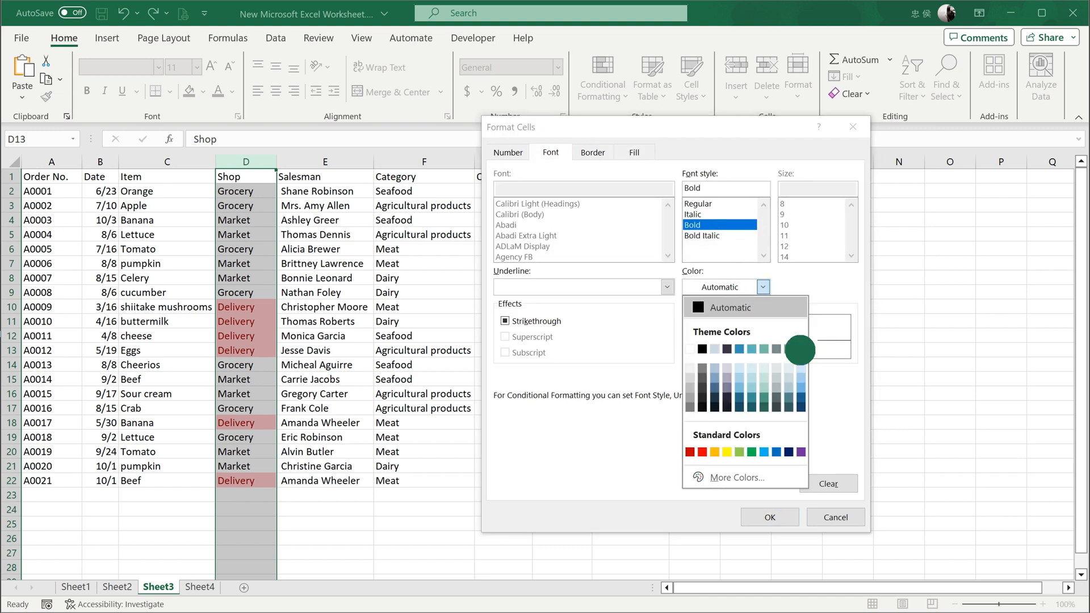
# Add a light blue background fill to the custom format and apply the rule to the Shop column.
pyautogui.click(633, 155)
pyautogui.click(625, 222)
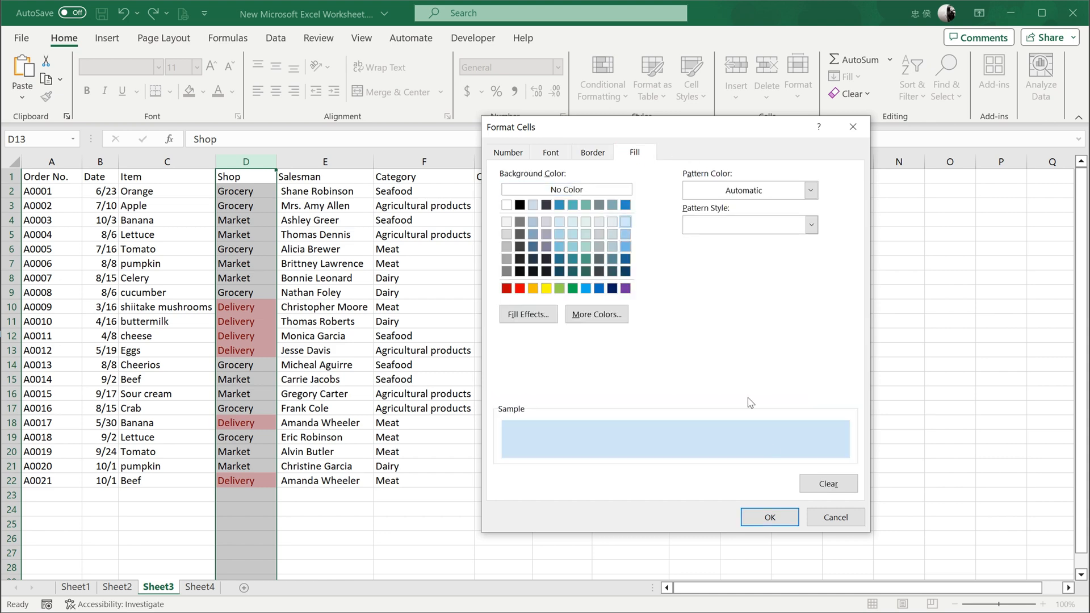
pyautogui.click(771, 517)
pyautogui.click(747, 388)
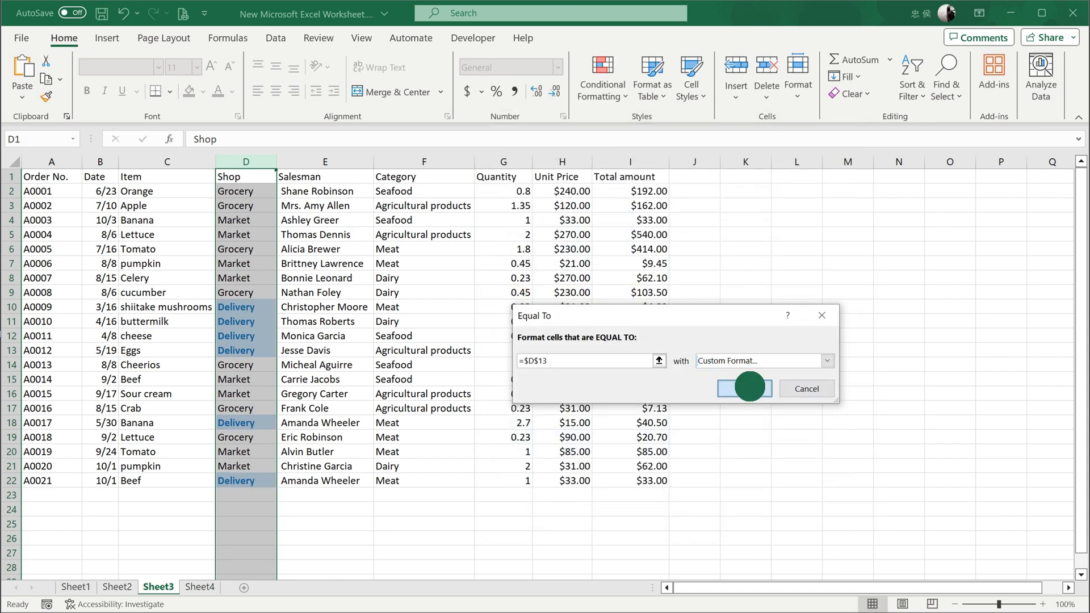
pyautogui.click(749, 392)
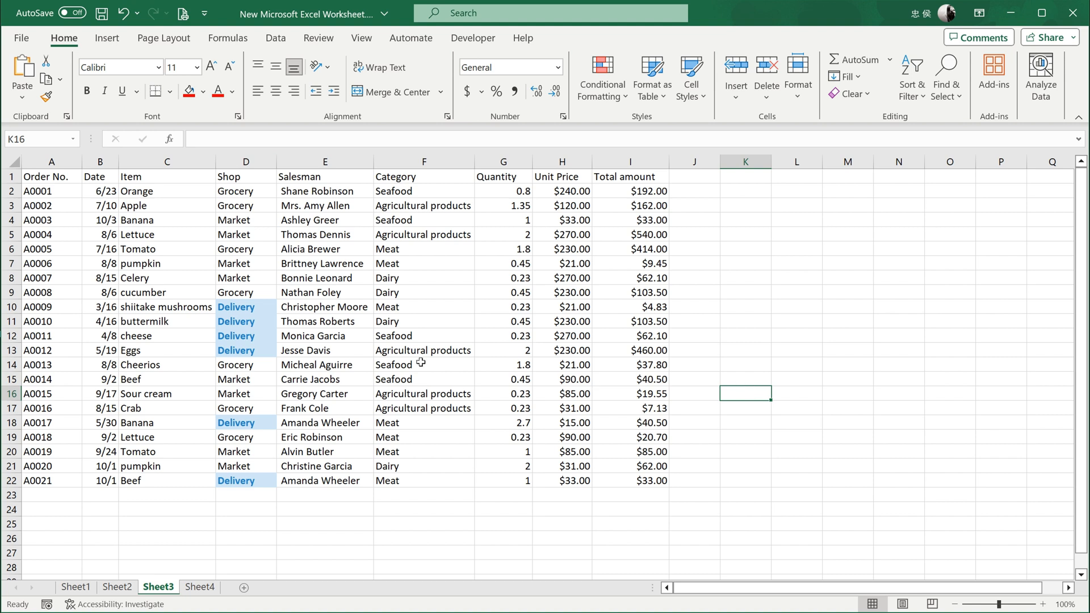
# Highlight Shop column cells equal to cell D8 (Market) with Light Red Fill with Dark Red Text.
pyautogui.click(251, 266)
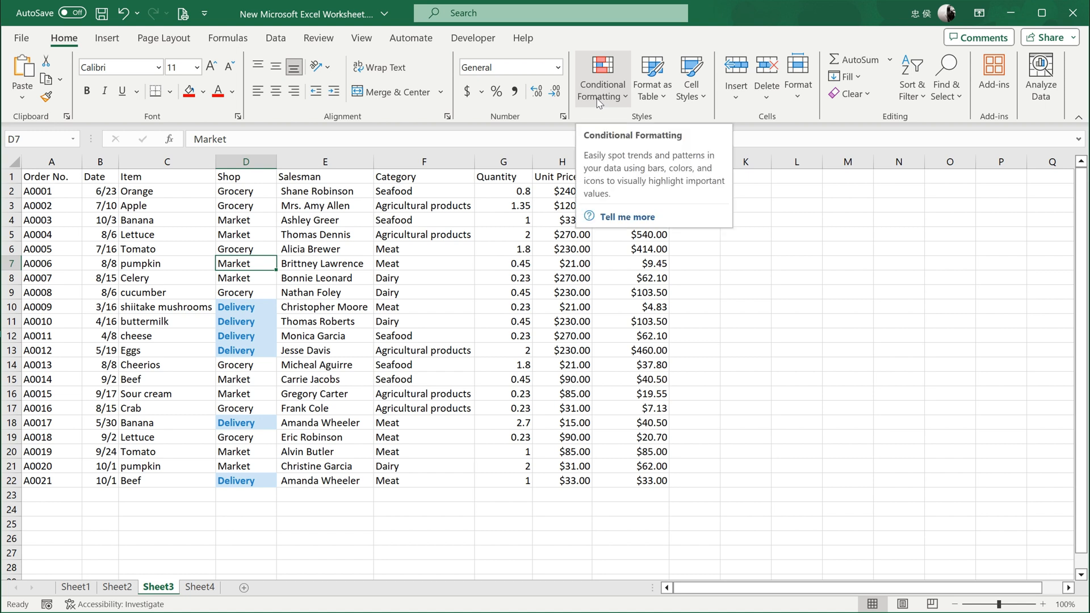
pyautogui.click(270, 163)
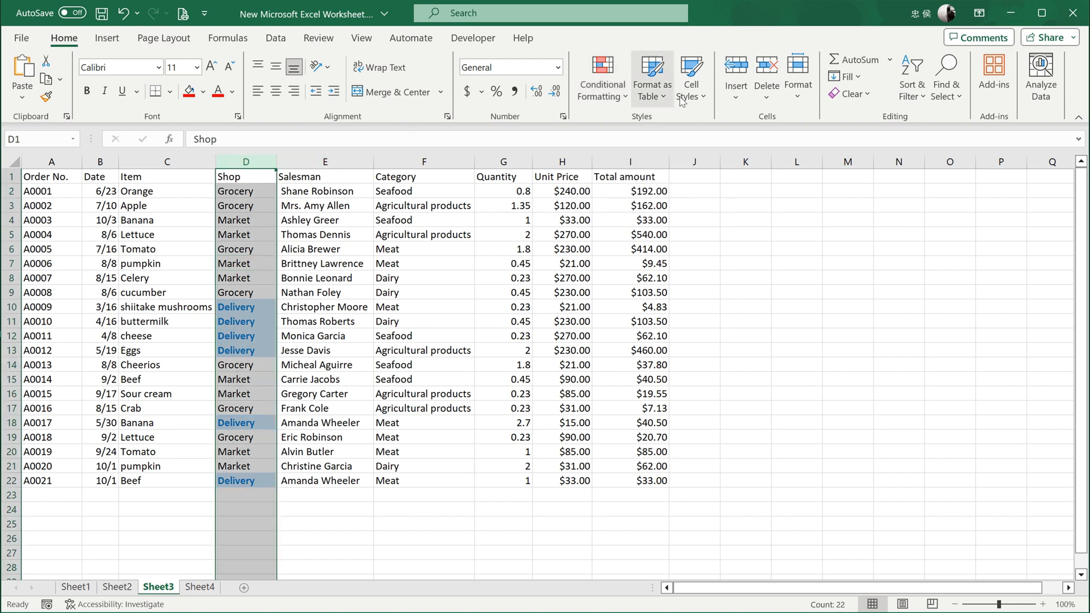
pyautogui.click(596, 95)
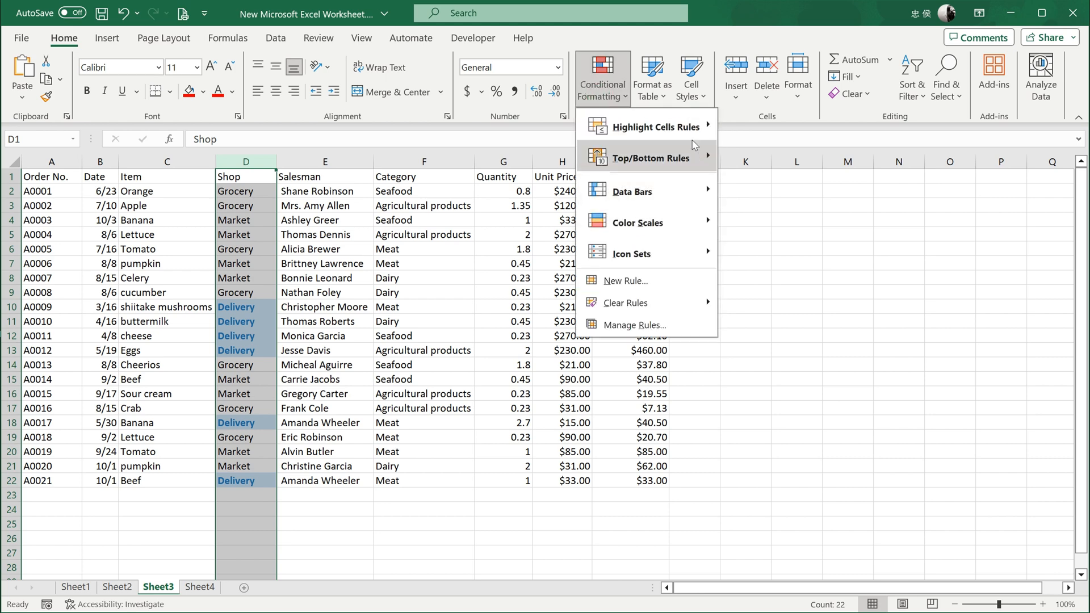
pyautogui.moveTo(706, 129)
pyautogui.click(772, 220)
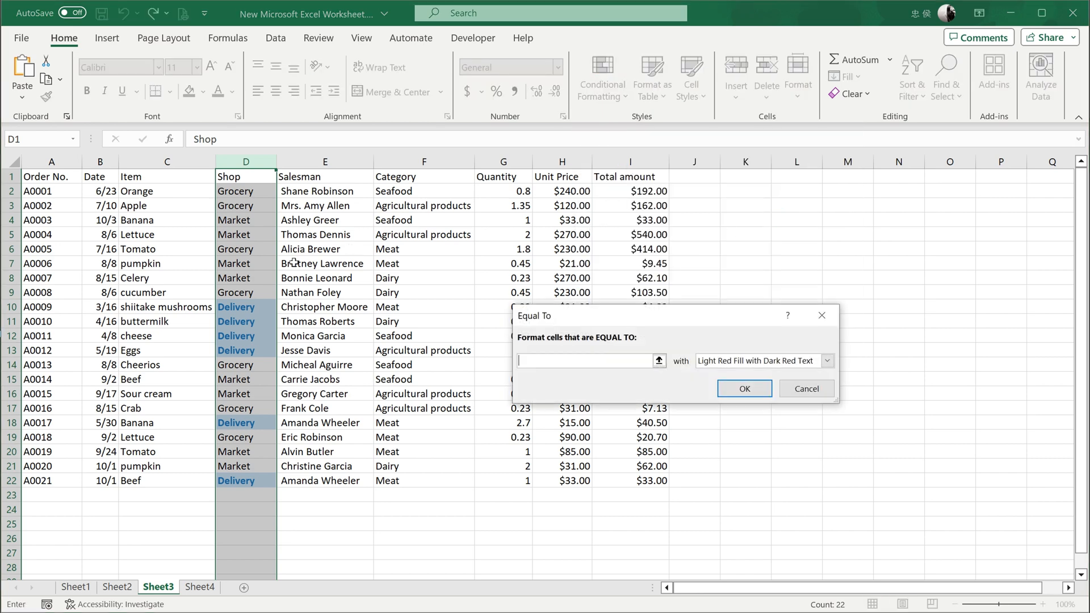
pyautogui.click(238, 277)
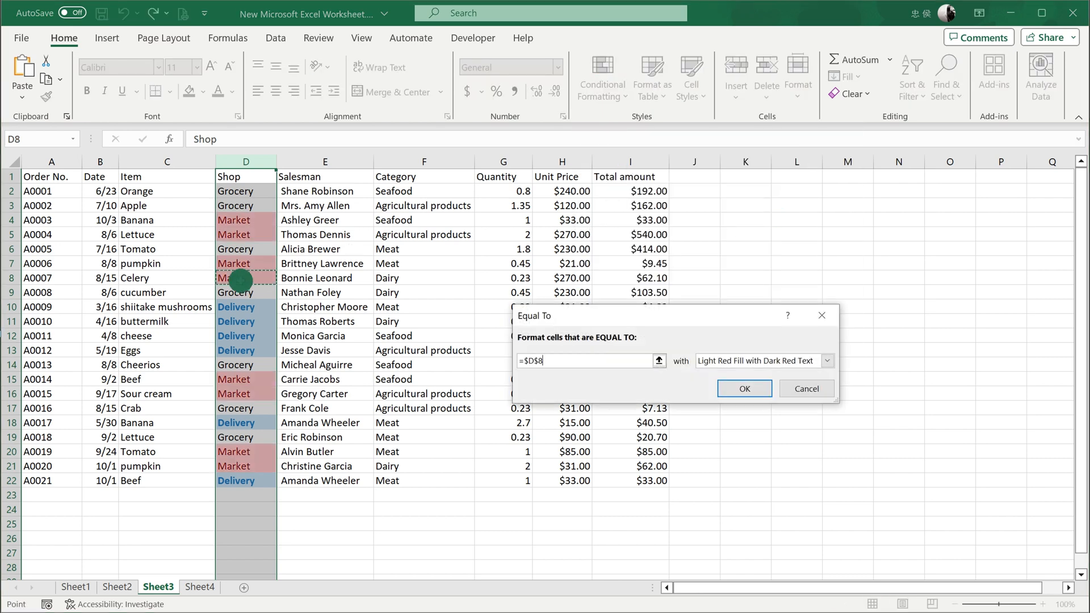
pyautogui.click(747, 389)
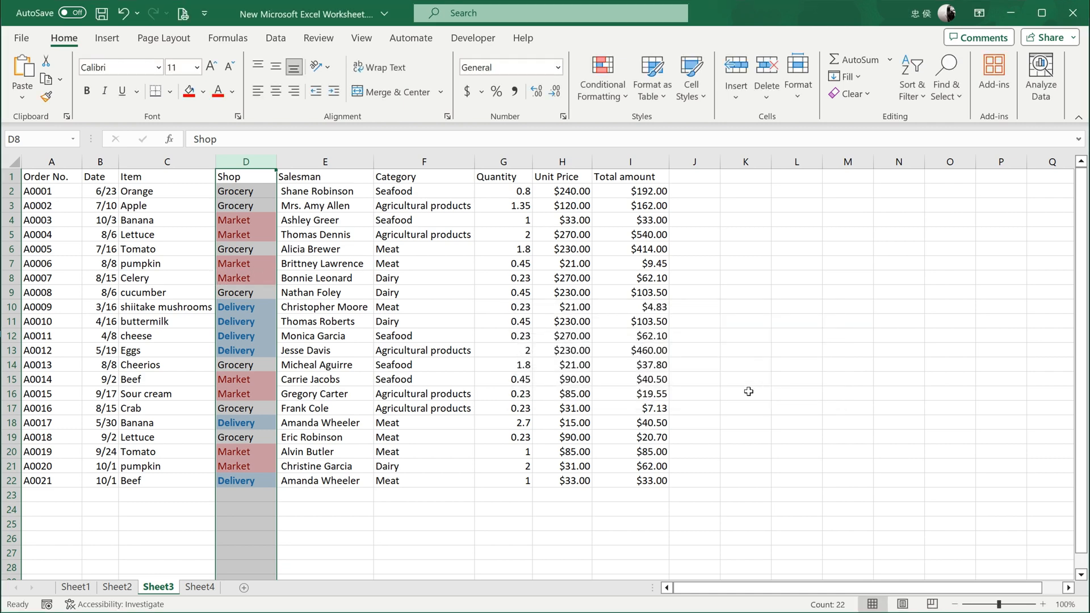
# Test the highlight rules by entering Delivery in D23 and Market in D24, and undo both entries.
pyautogui.click(247, 497)
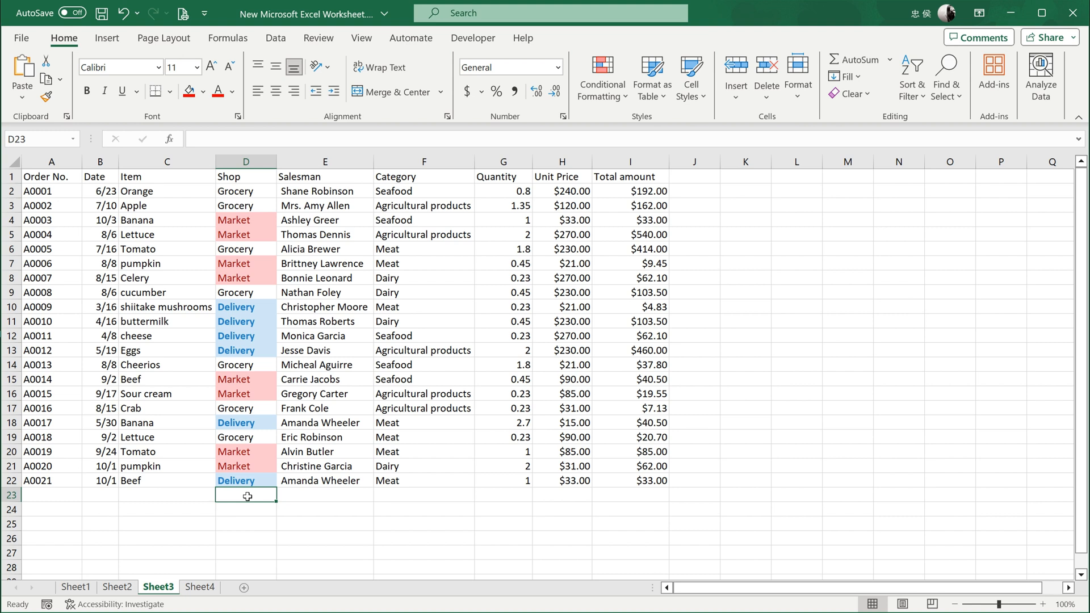
pyautogui.write('Delivery')
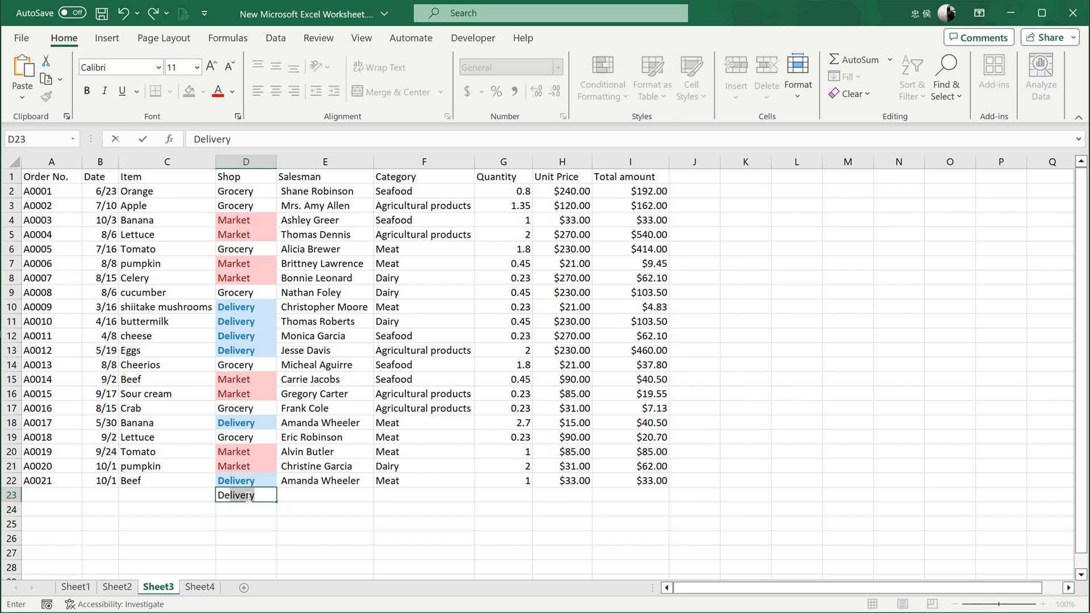
pyautogui.press('Return')
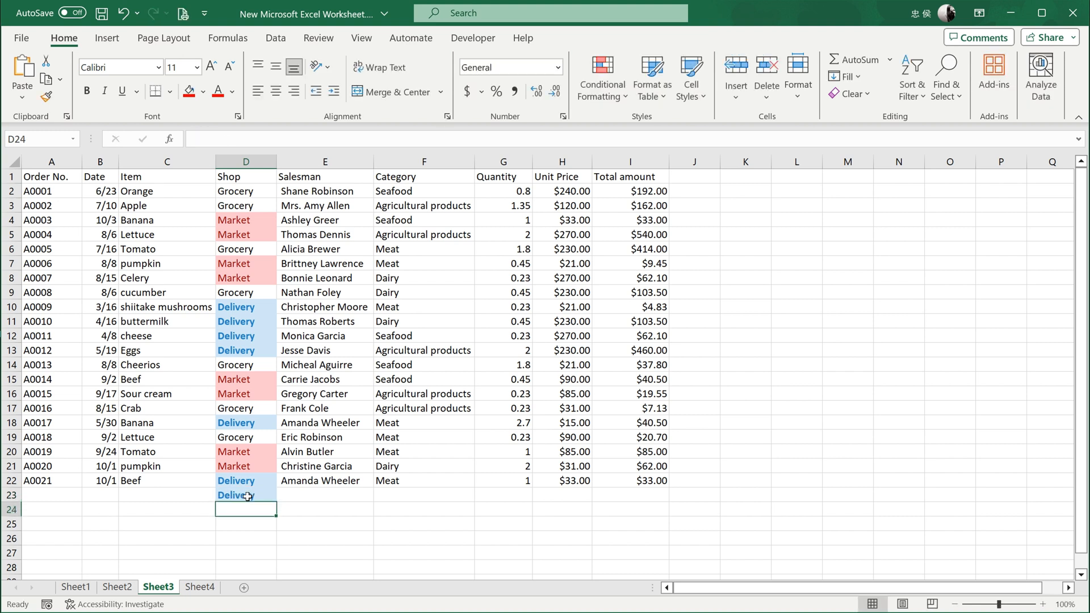
pyautogui.write('M')
pyautogui.press('Return')
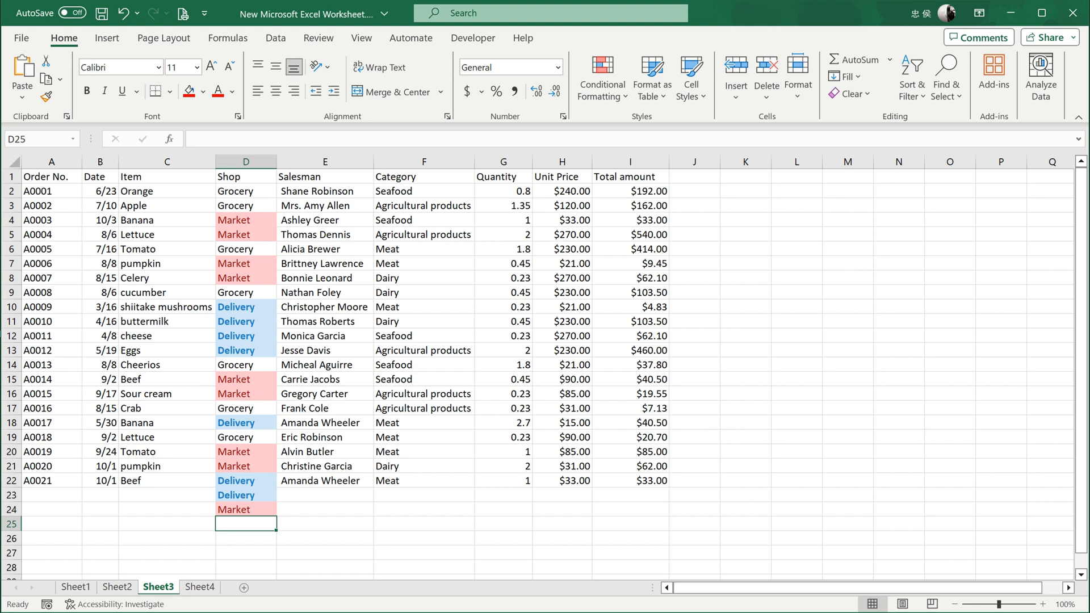
pyautogui.hotkey('ctrl', 'z')
pyautogui.hotkey('ctrl', 'z')
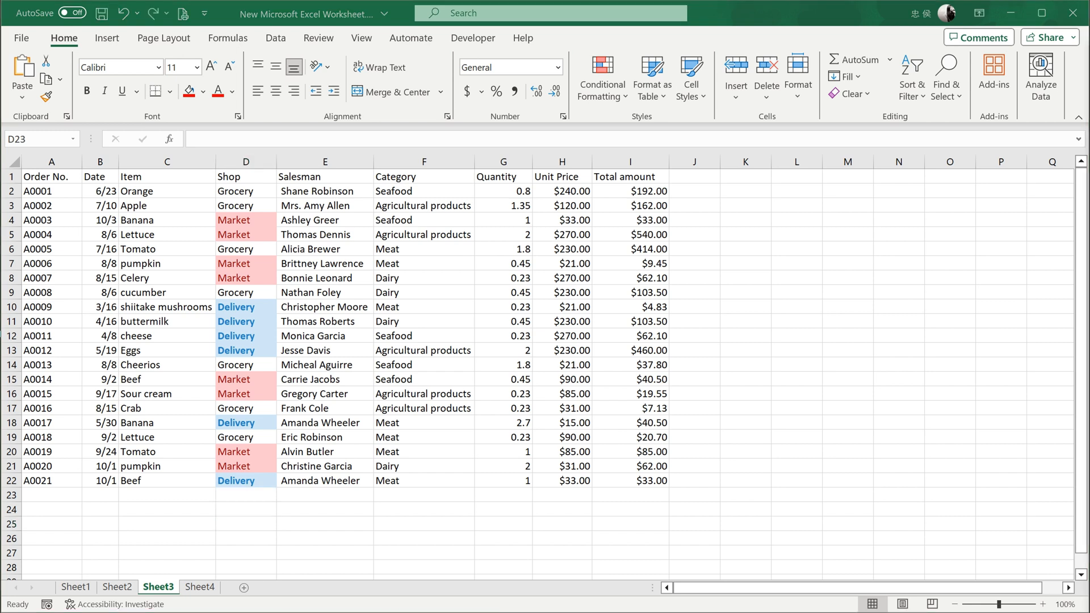
# Edit the Shop column's conditional formatting rule for D13 so that it compares with cell D9 (Grocery).
pyautogui.click(250, 161)
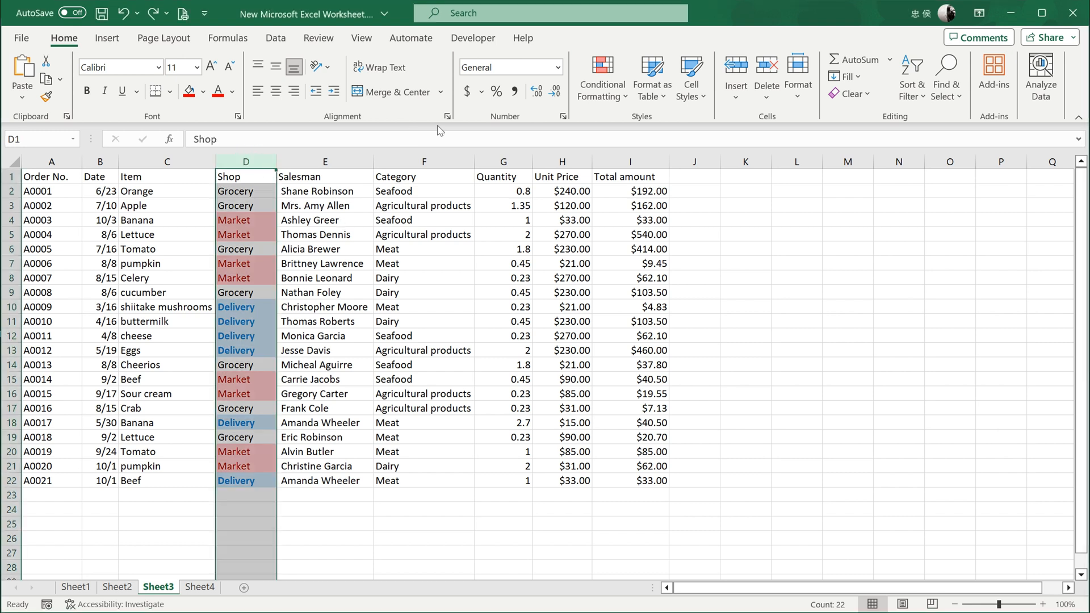
pyautogui.click(591, 100)
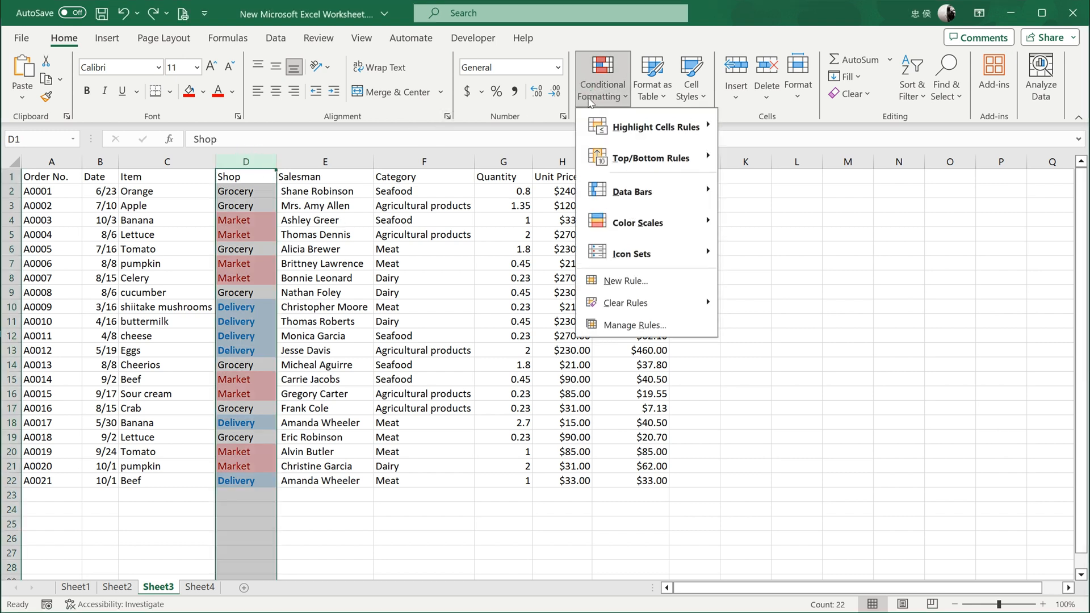
pyautogui.click(652, 325)
pyautogui.moveTo(694, 251); pyautogui.dragTo(694, 231)
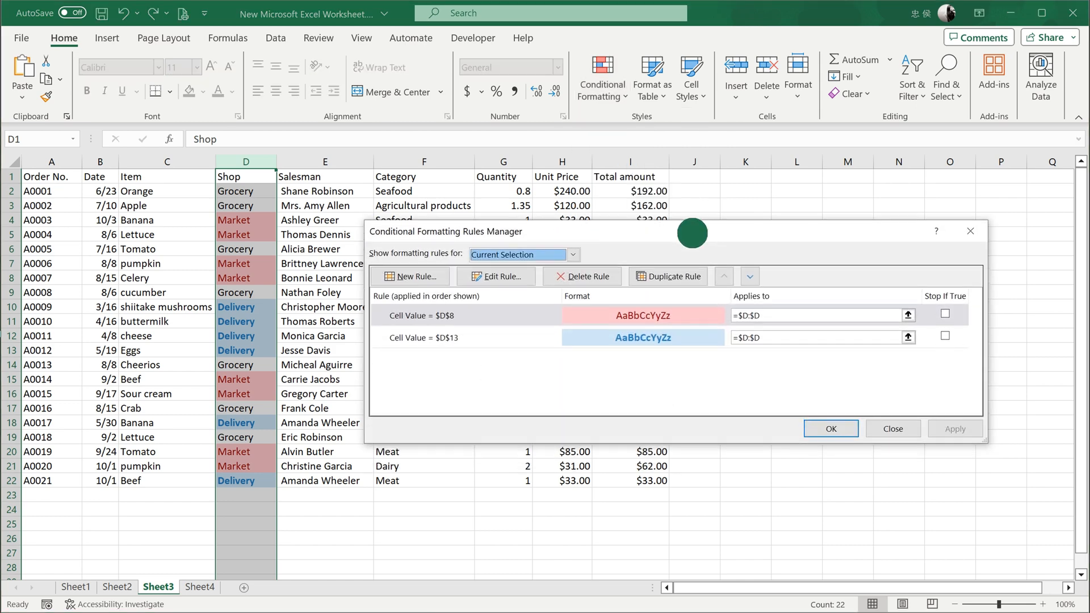
pyautogui.click(595, 341)
pyautogui.click(500, 277)
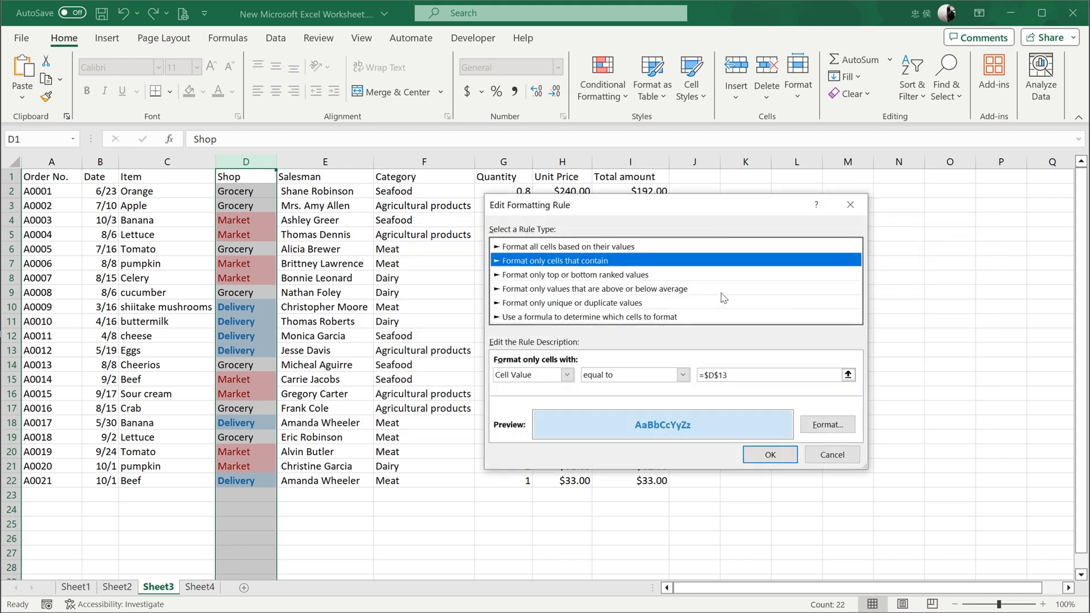
pyautogui.click(738, 375)
pyautogui.press('BackSpace')
pyautogui.press('BackSpace')
pyautogui.press('BackSpace')
pyautogui.press('BackSpace')
pyautogui.press('BackSpace')
pyautogui.press('BackSpace')
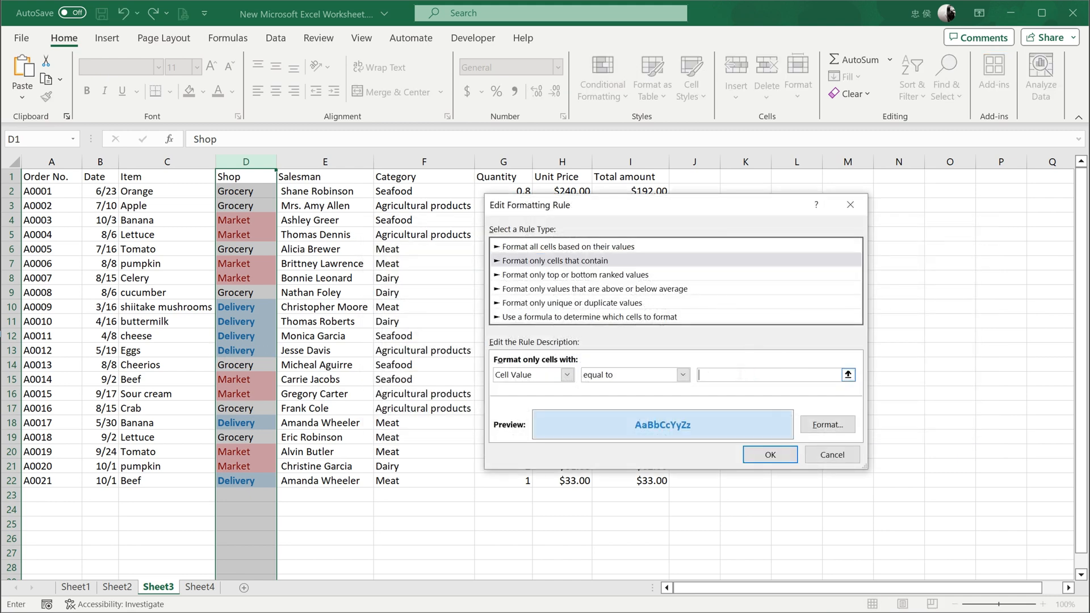
pyautogui.click(234, 292)
# Change the edited rule's background fill to the standard light green and apply the rule changes.
pyautogui.click(827, 424)
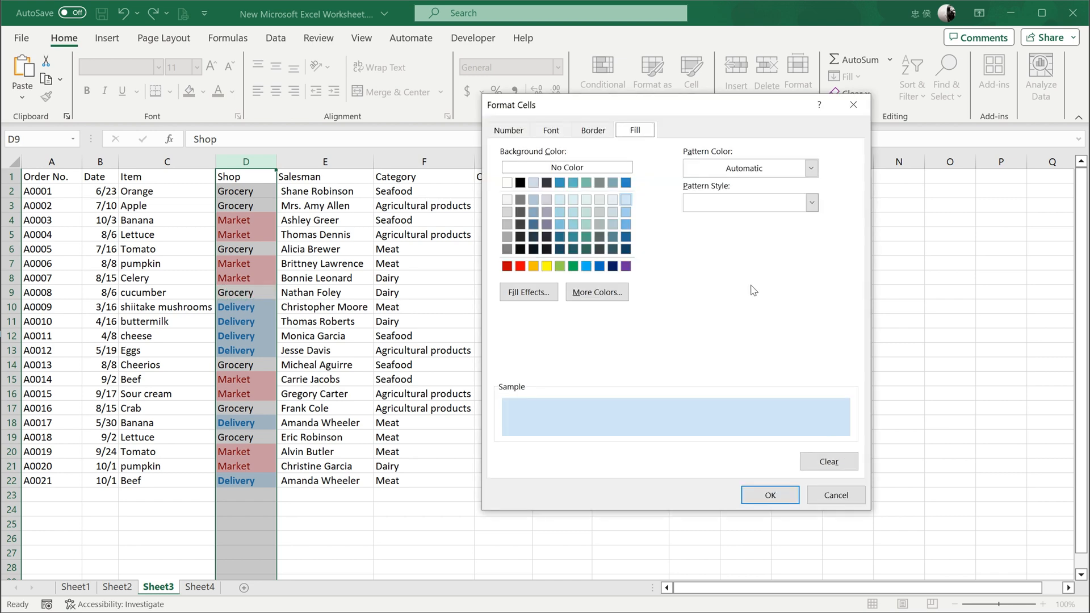
pyautogui.click(560, 266)
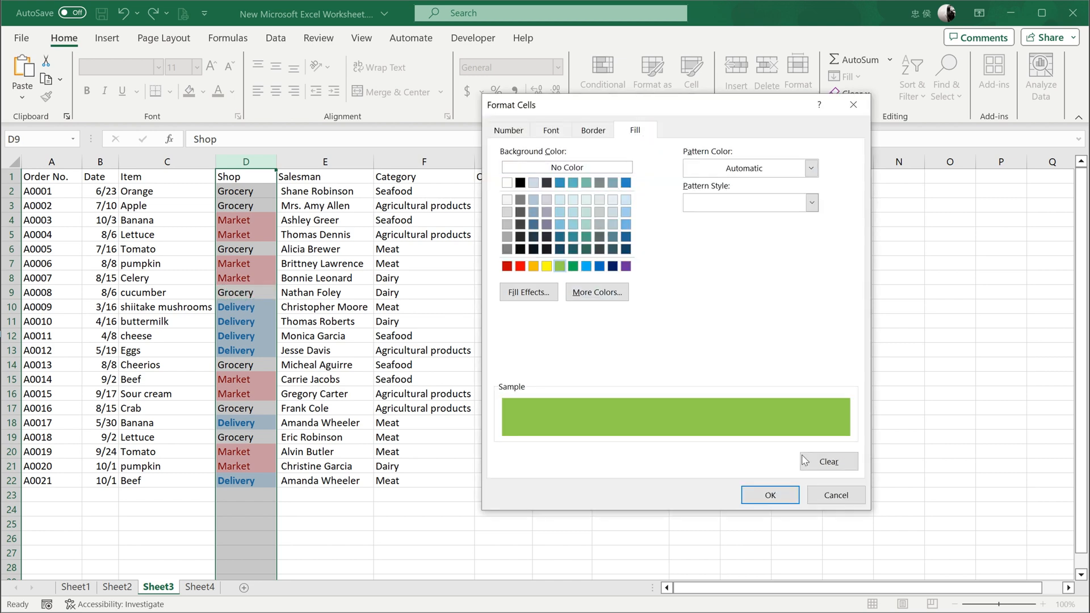
pyautogui.click(771, 494)
pyautogui.click(770, 457)
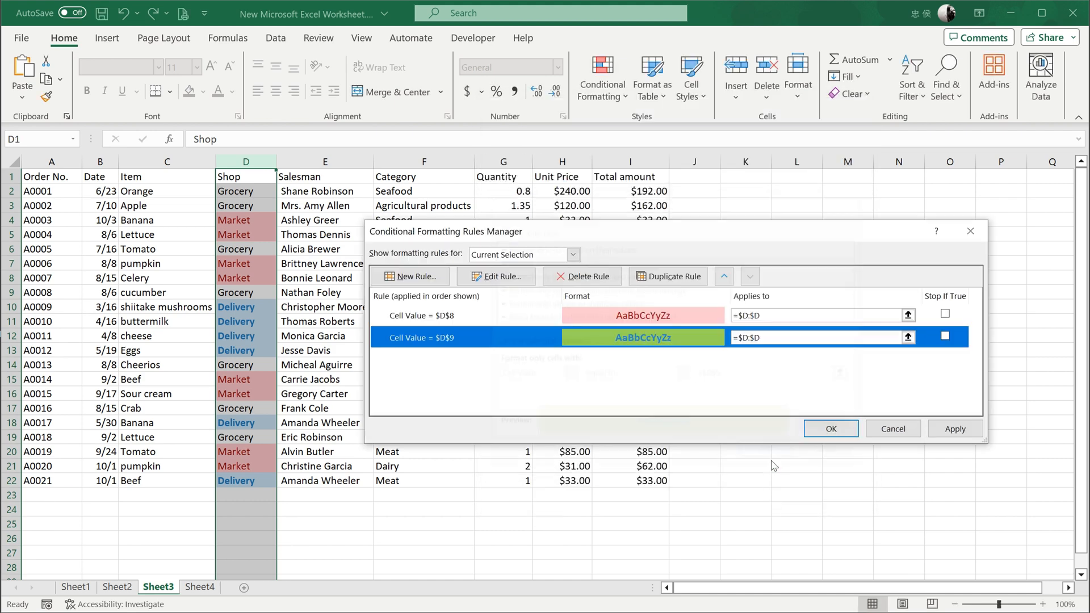
pyautogui.click(824, 430)
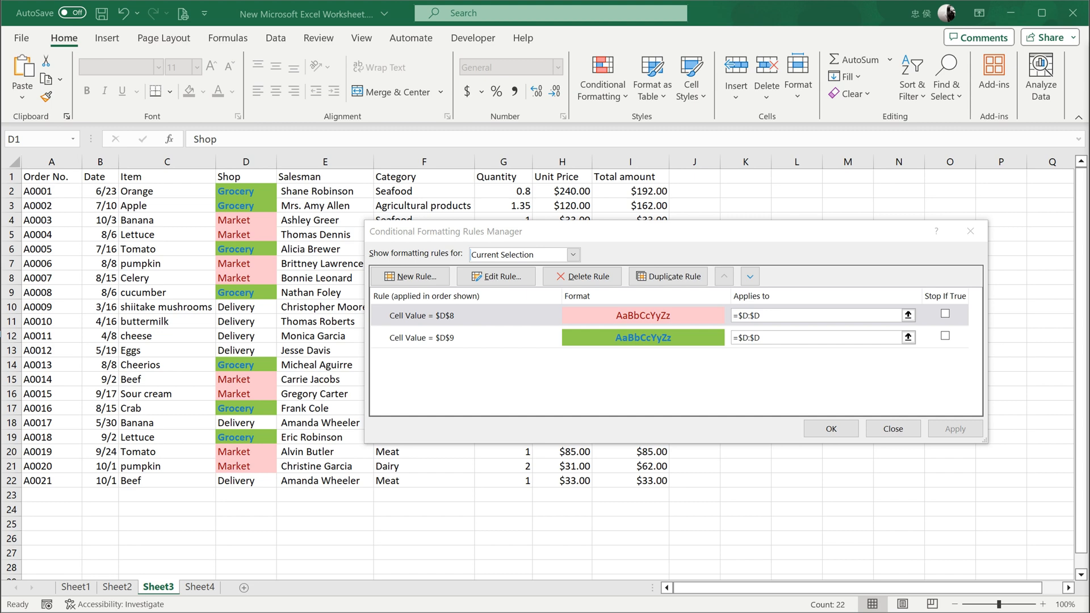
# Delete the green formatting rule that compares the Shop column with cell D9, and apply the rule changes.
pyautogui.click(511, 340)
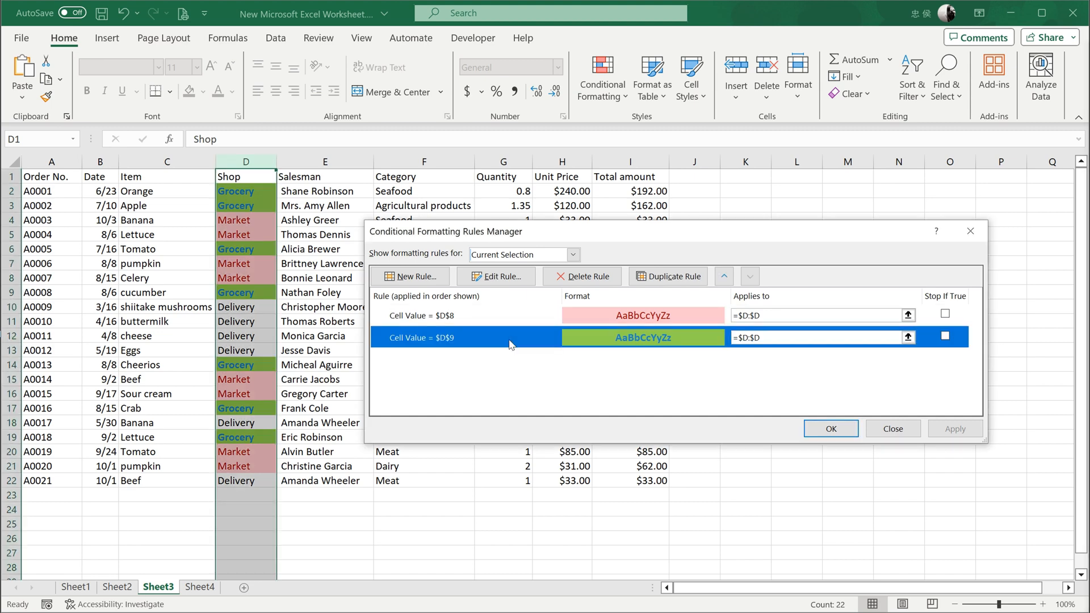
pyautogui.click(583, 277)
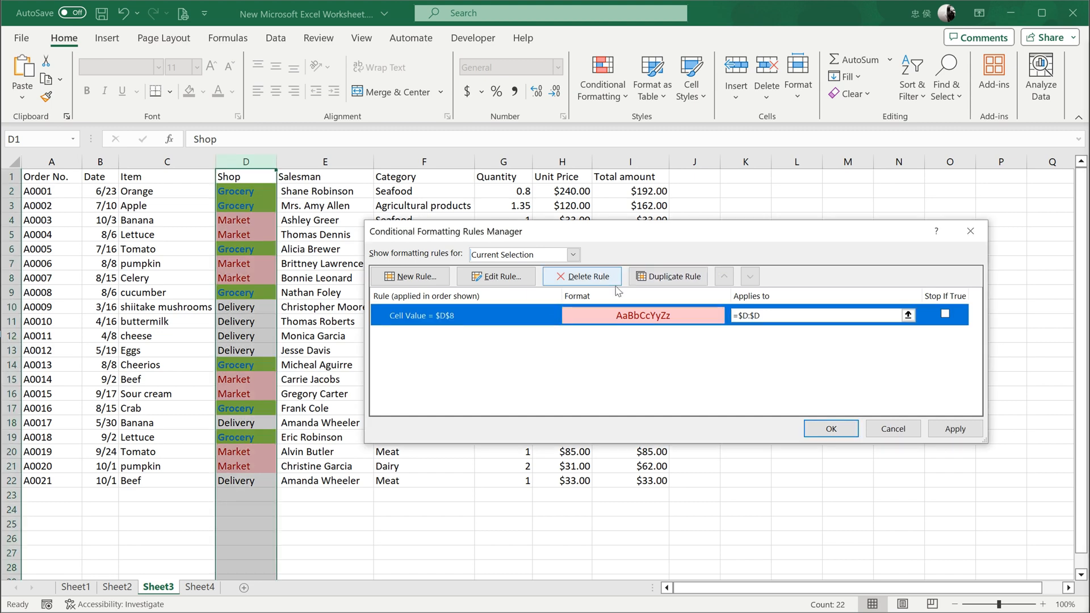
pyautogui.click(841, 430)
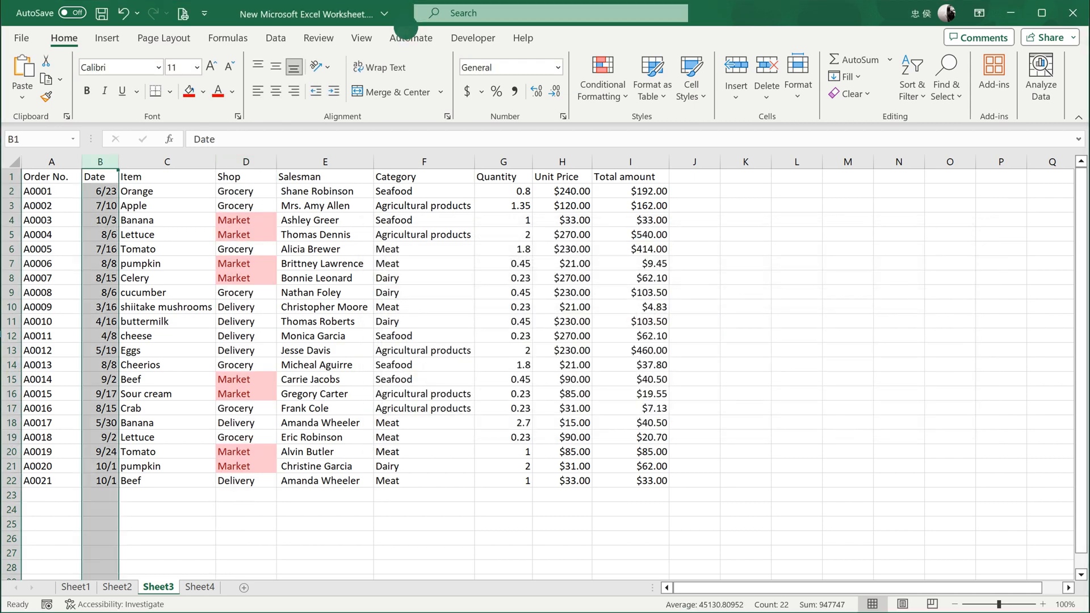
# Highlight dates occurring last month in the Date column with Light Red Fill with Dark Red Text.
pyautogui.click(604, 91)
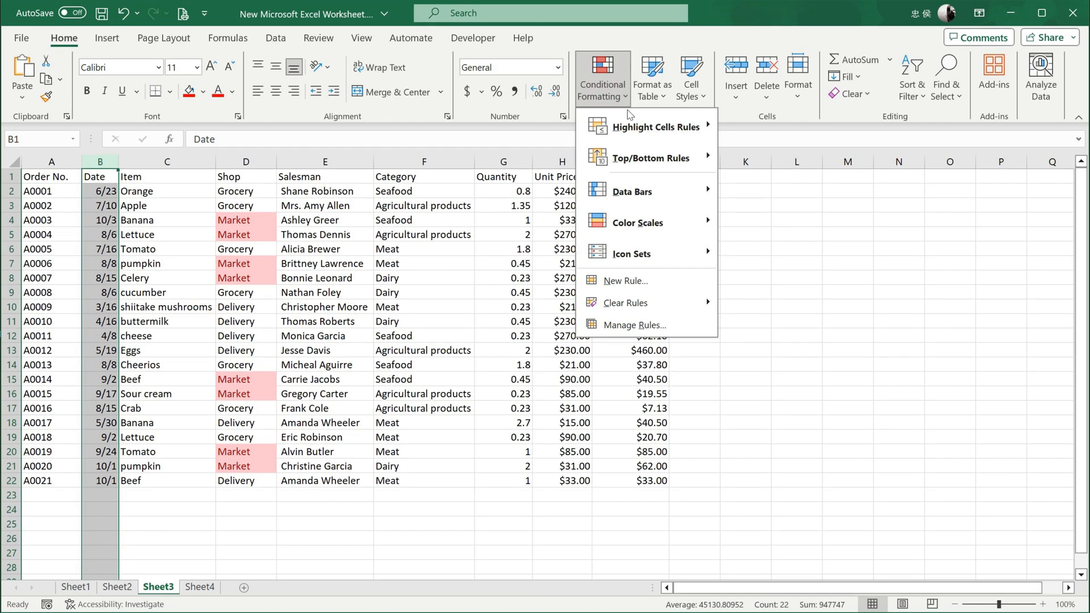
pyautogui.moveTo(682, 126)
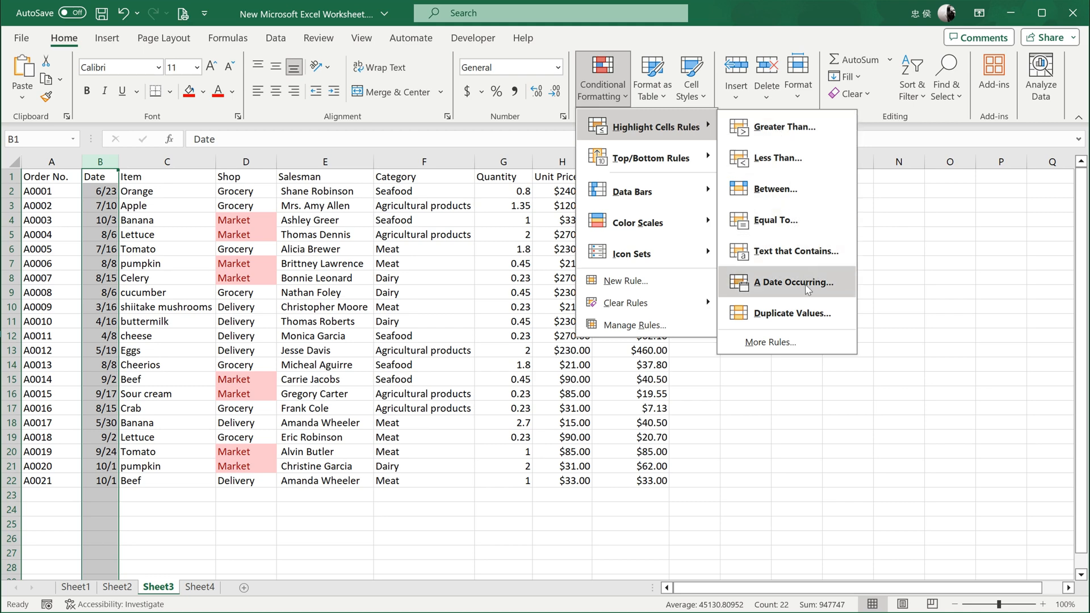
pyautogui.click(808, 290)
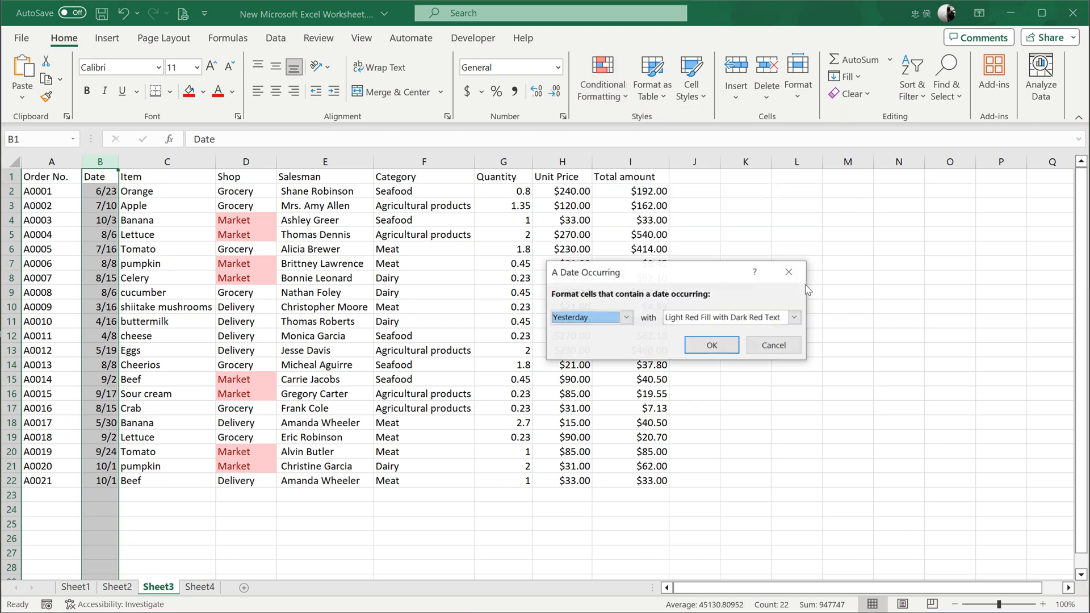
pyautogui.click(626, 318)
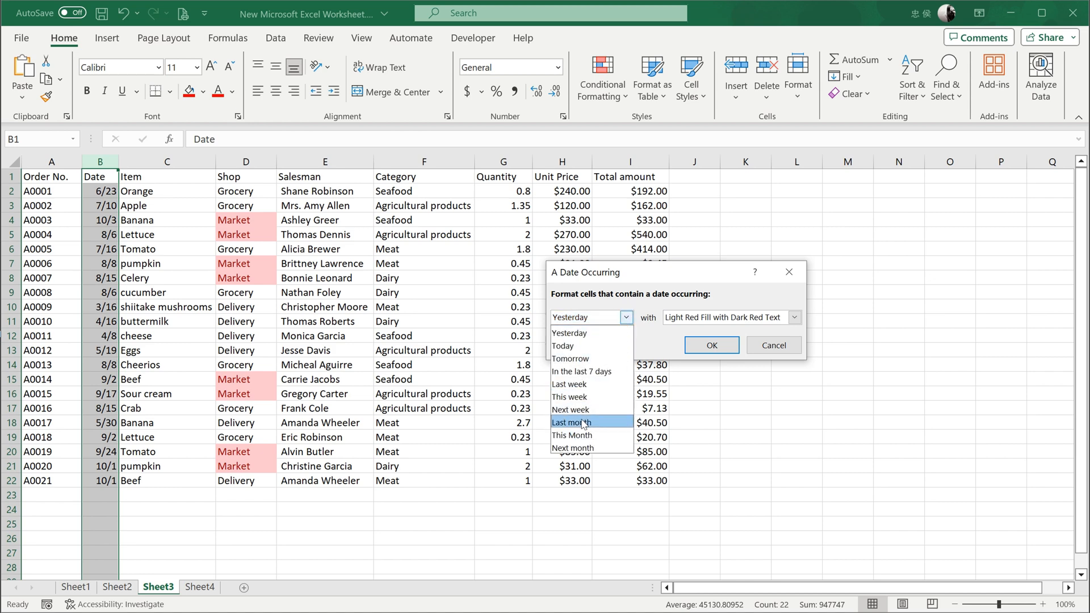
pyautogui.click(583, 423)
pyautogui.click(713, 344)
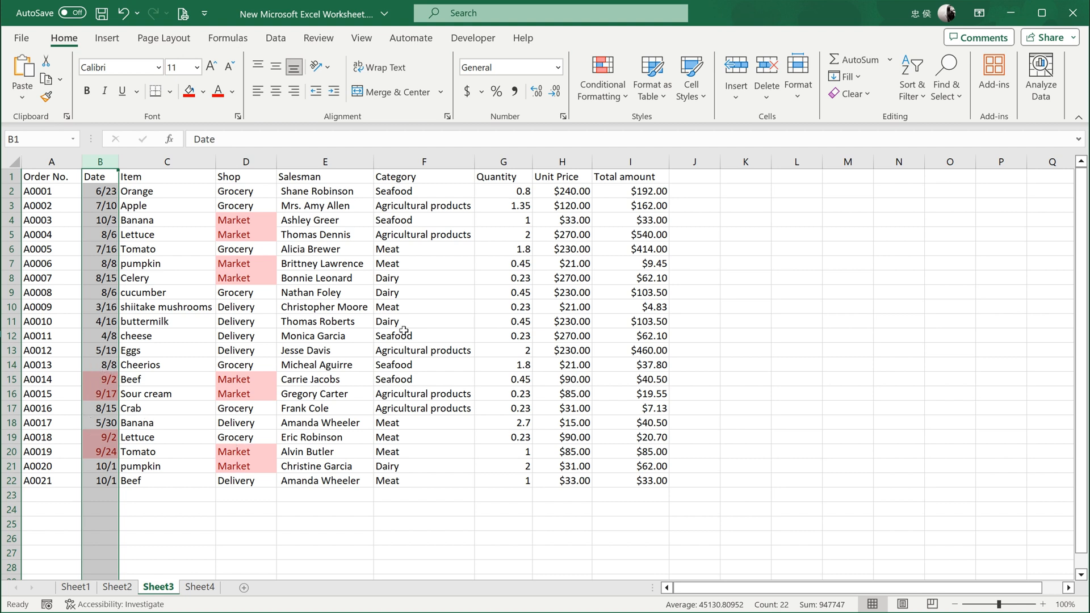
# Highlight Unit Price cells greater than 100 with Light Red Fill with Dark Red Text, and undo that rule.
pyautogui.moveTo(559, 161); pyautogui.dragTo(624, 159)
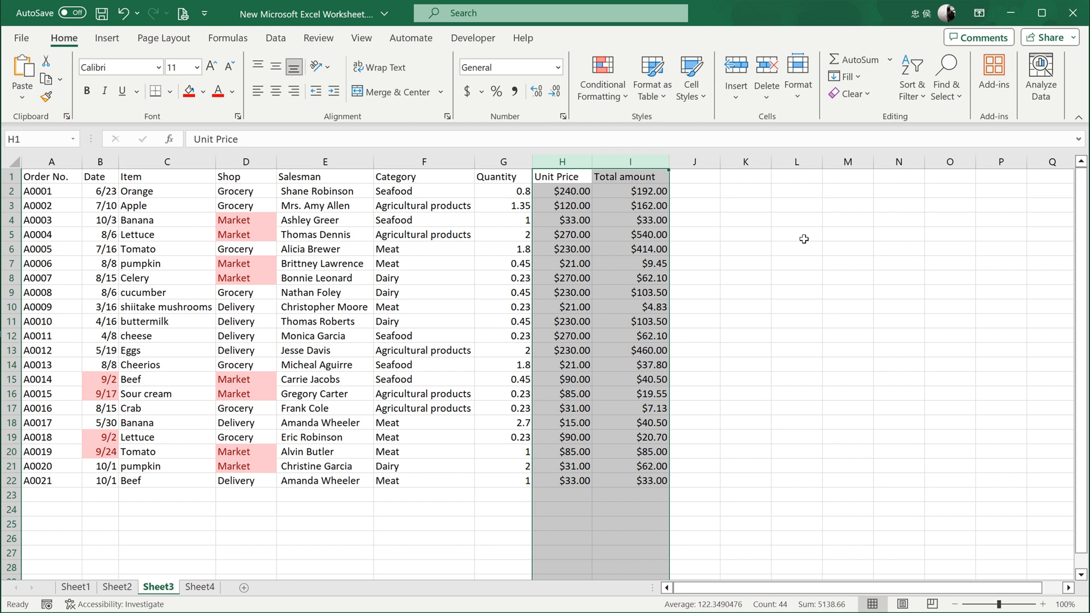
pyautogui.click(575, 163)
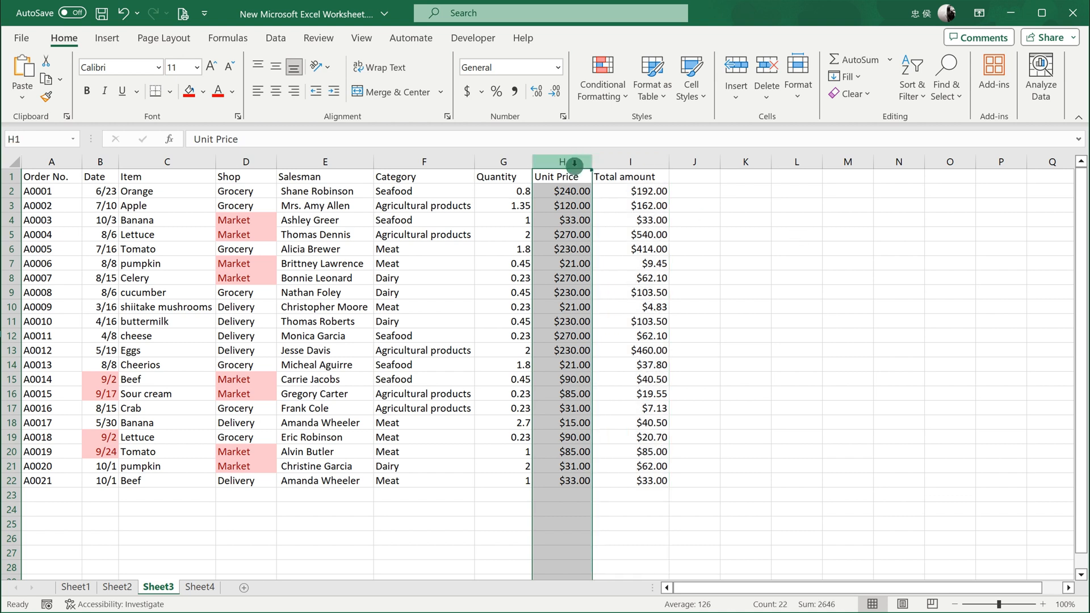
pyautogui.click(612, 101)
pyautogui.moveTo(705, 127)
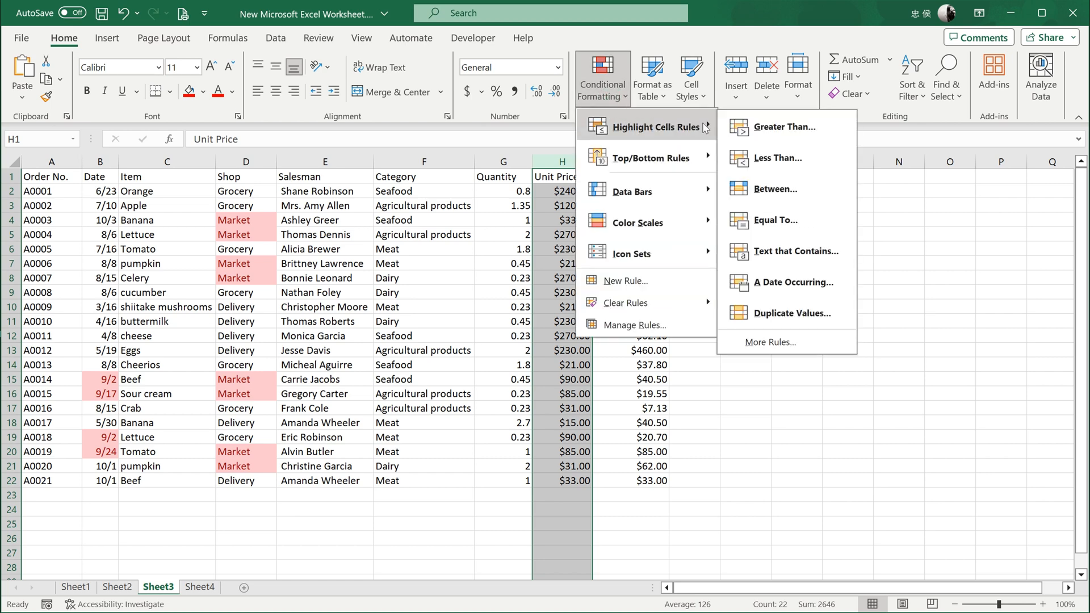
pyautogui.click(770, 128)
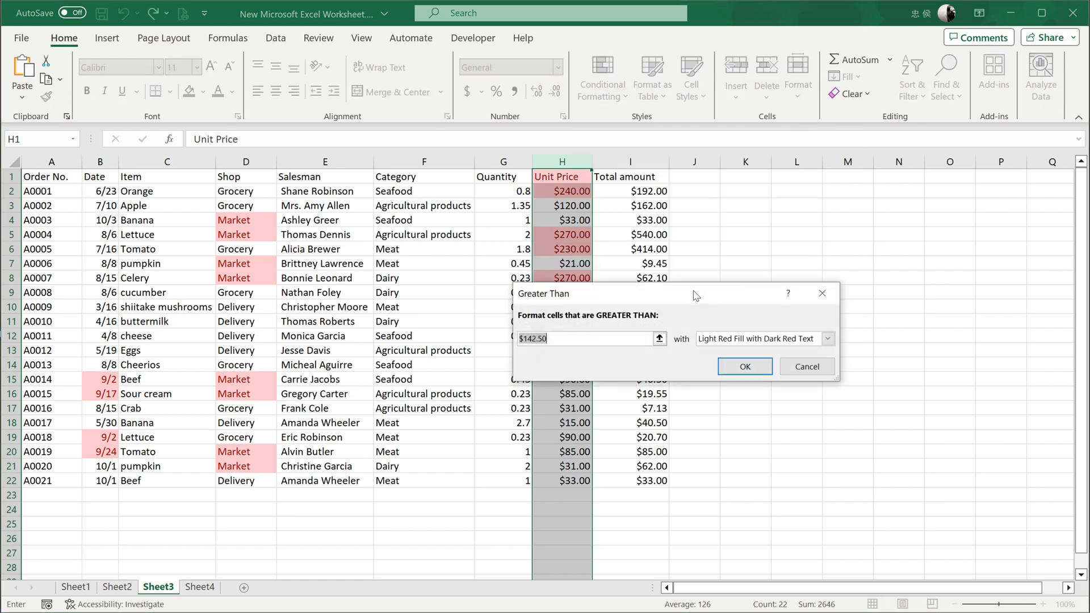
pyautogui.moveTo(696, 295); pyautogui.dragTo(888, 317)
pyautogui.write('1')
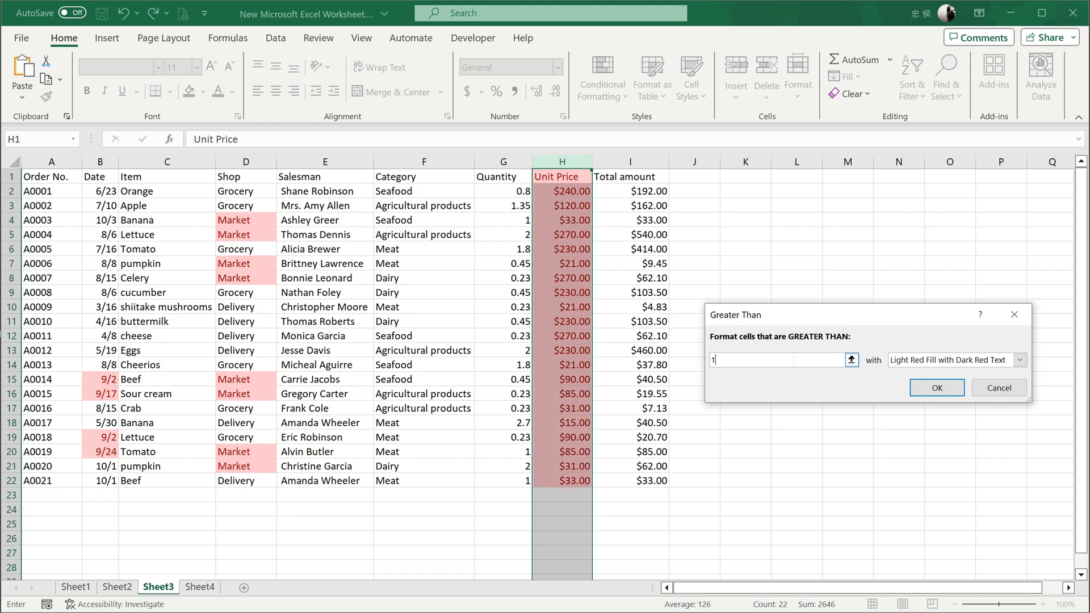
pyautogui.write('00')
pyautogui.click(944, 377)
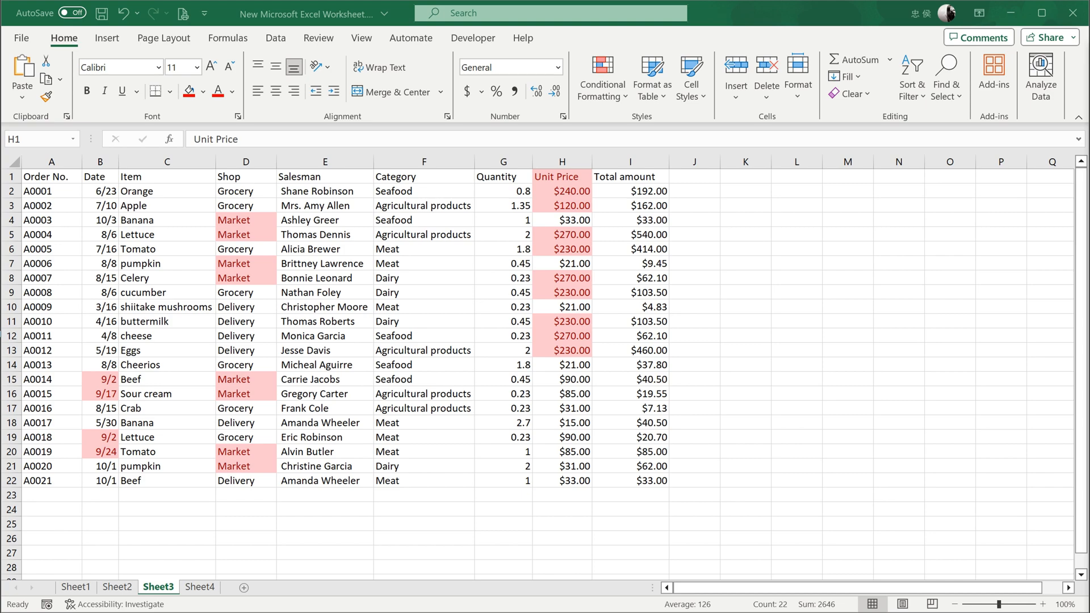
pyautogui.hotkey('ctrl', 'z')
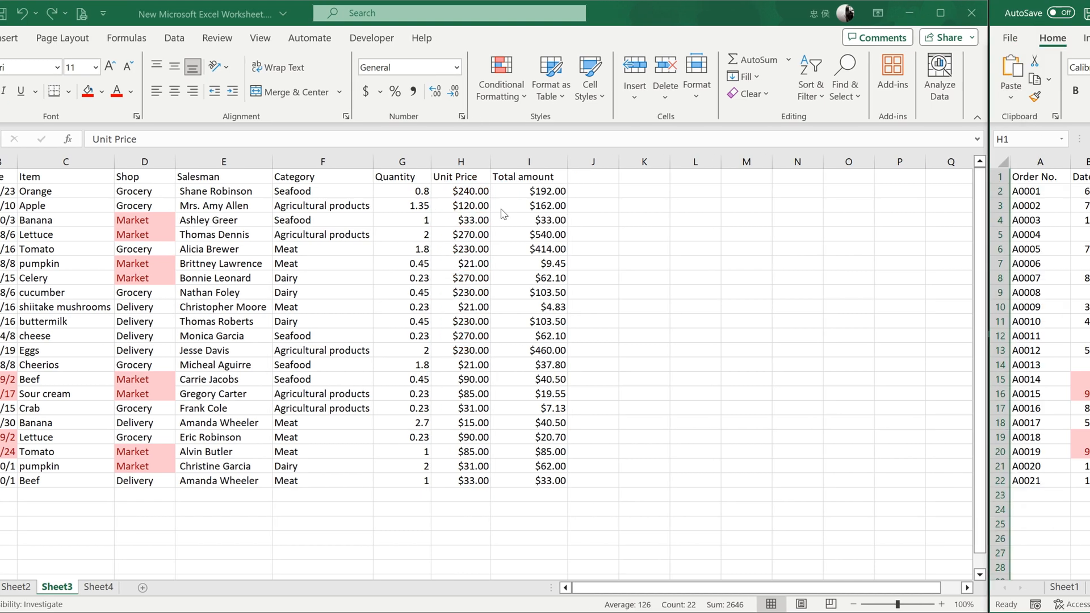
# Highlight the top 5 items in the Unit Price column with Light Red Fill with Dark Red Text.
pyautogui.click(577, 161)
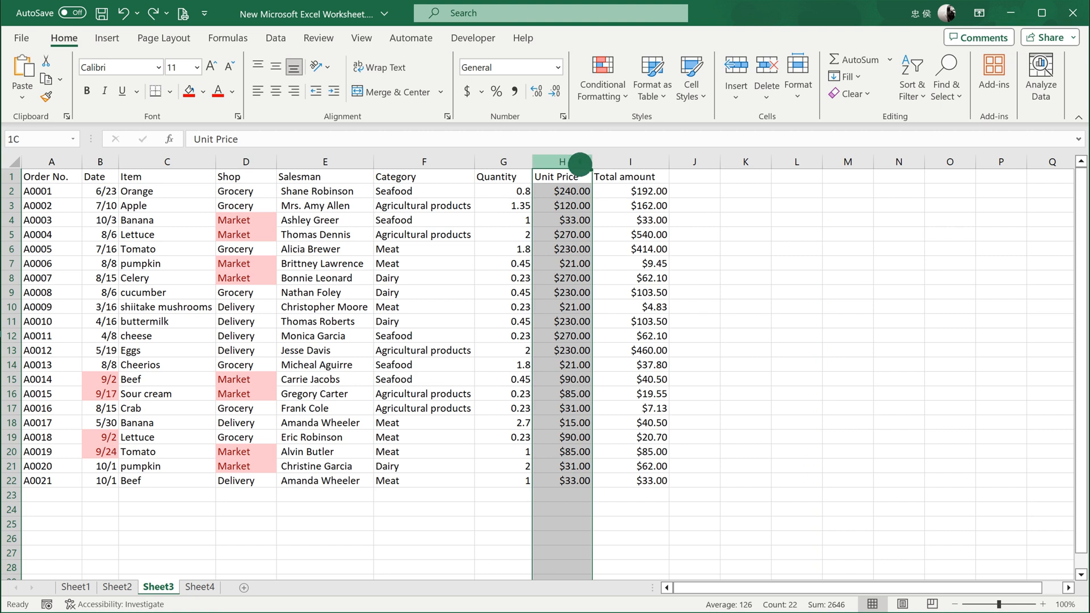
pyautogui.click(603, 79)
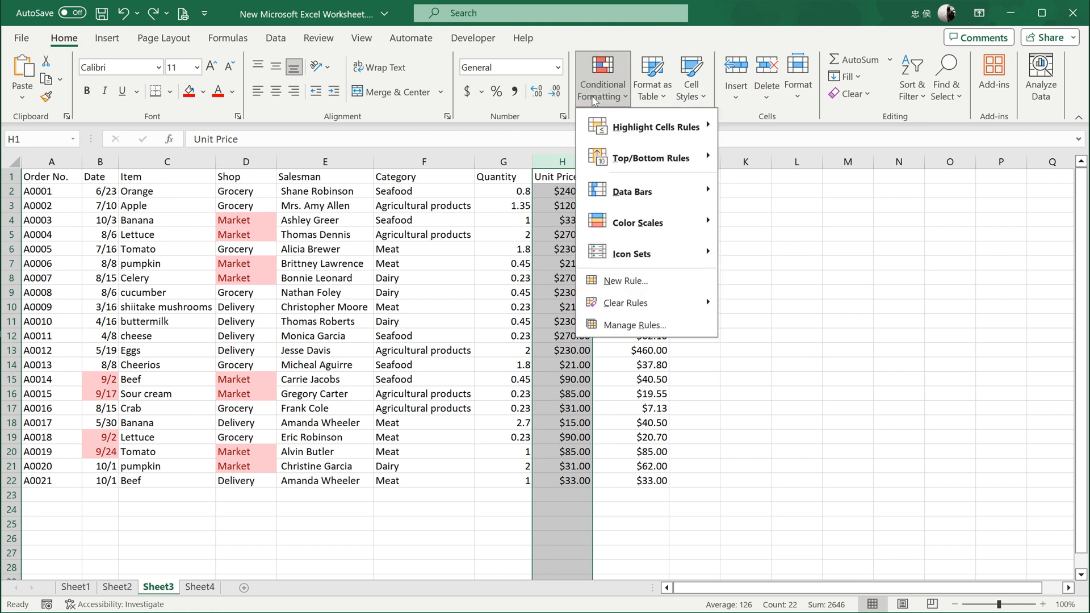
pyautogui.moveTo(661, 161)
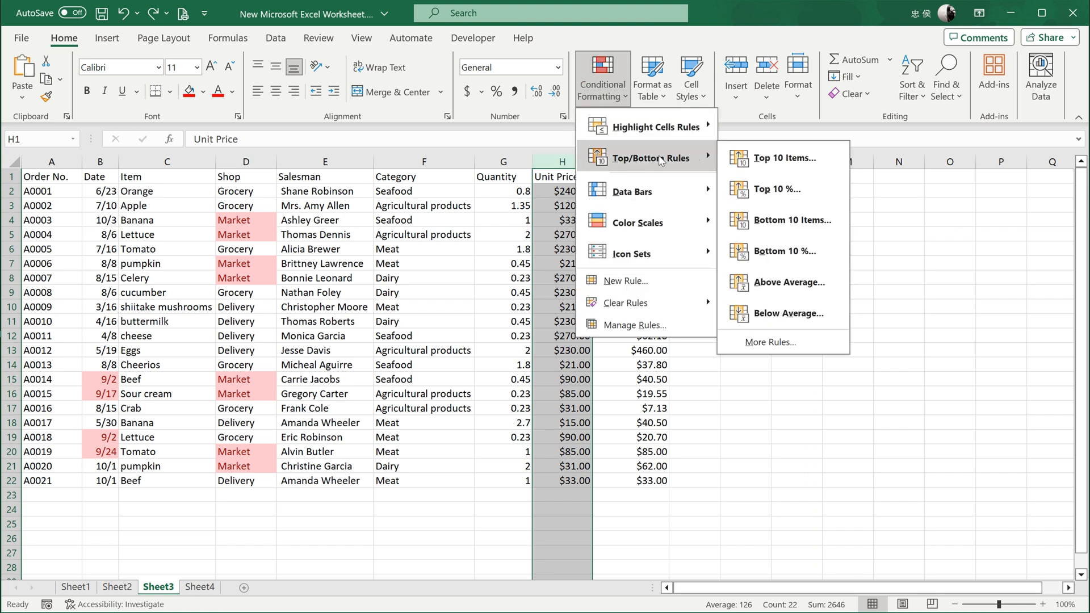
pyautogui.click(775, 159)
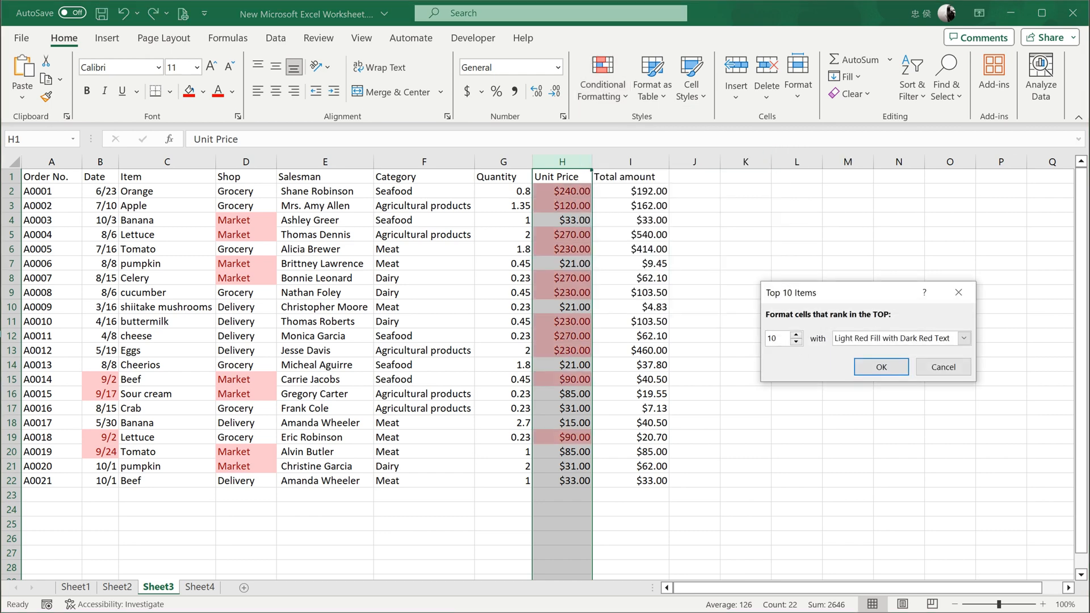
pyautogui.moveTo(777, 339); pyautogui.dragTo(763, 343)
pyautogui.write('5')
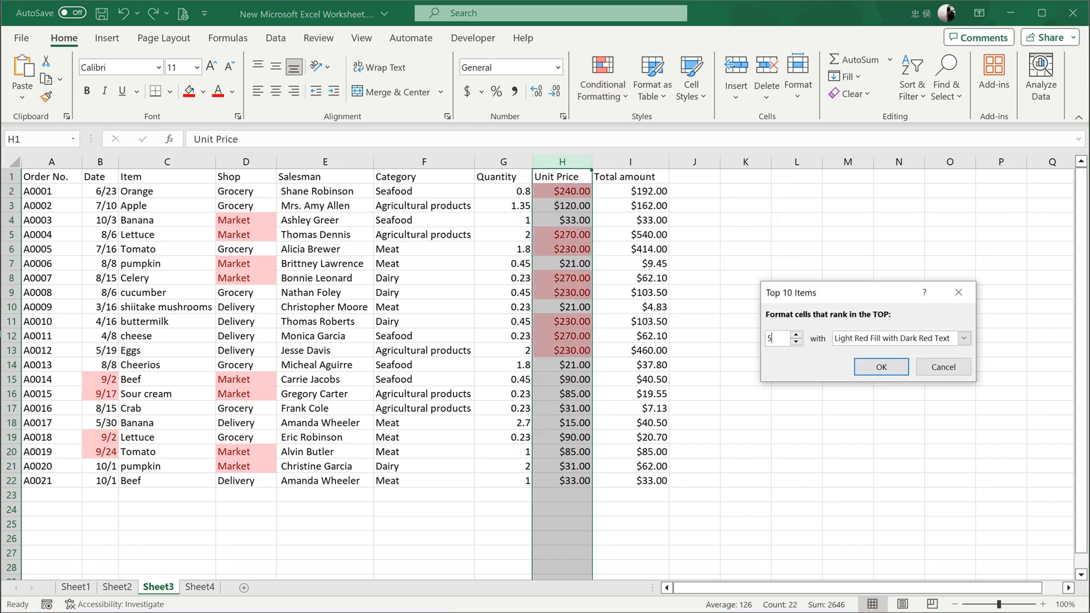
pyautogui.click(882, 367)
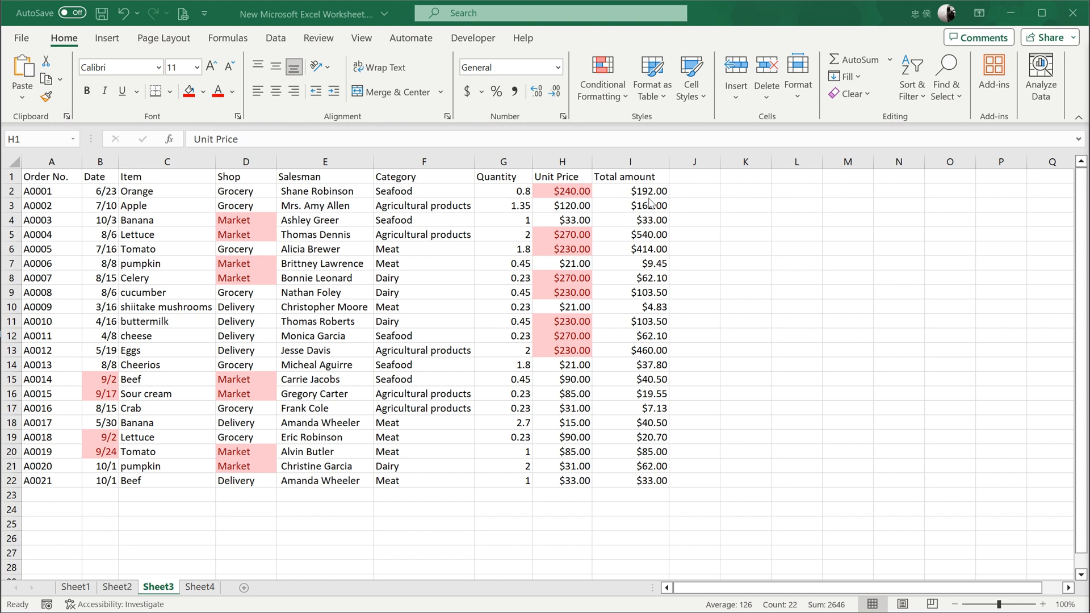
# Add blue gradient data bars to the Total amount column, check the bars in I5 and I13, and undo them.
pyautogui.click(641, 163)
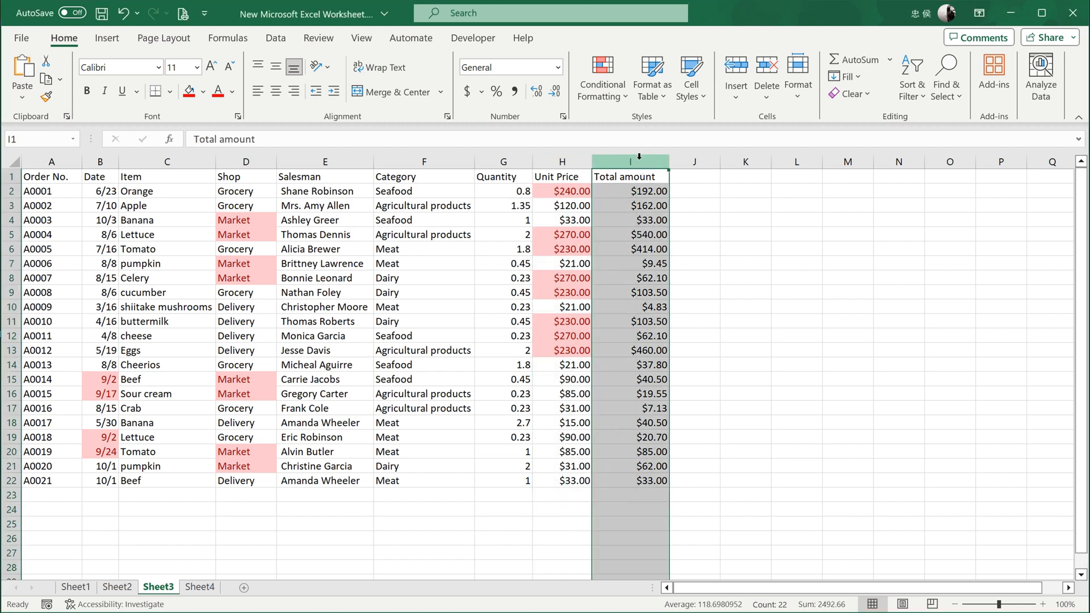
pyautogui.click(622, 103)
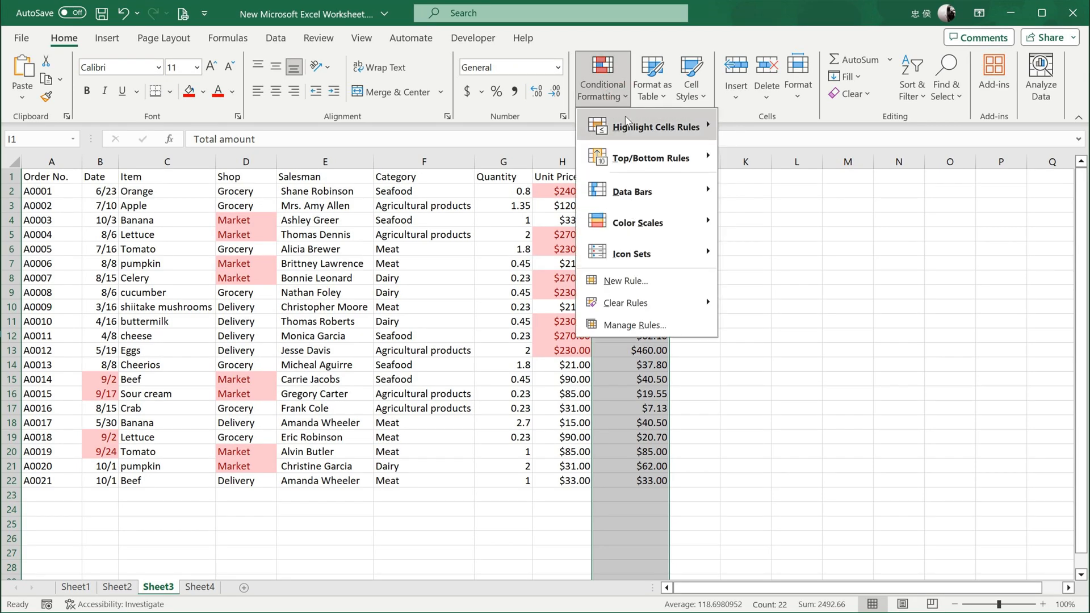
pyautogui.moveTo(658, 192)
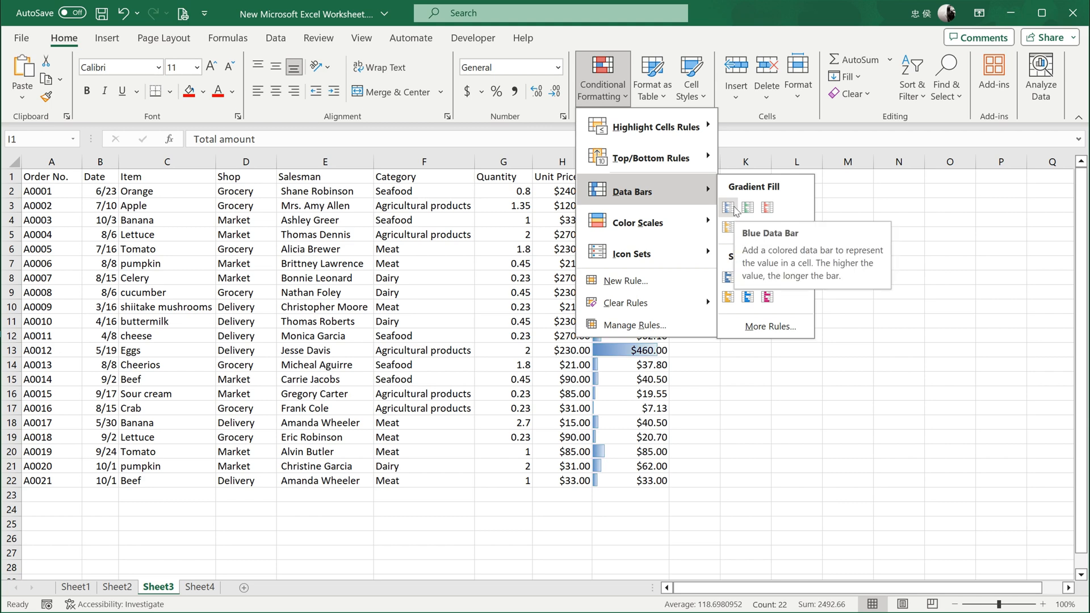
pyautogui.click(733, 207)
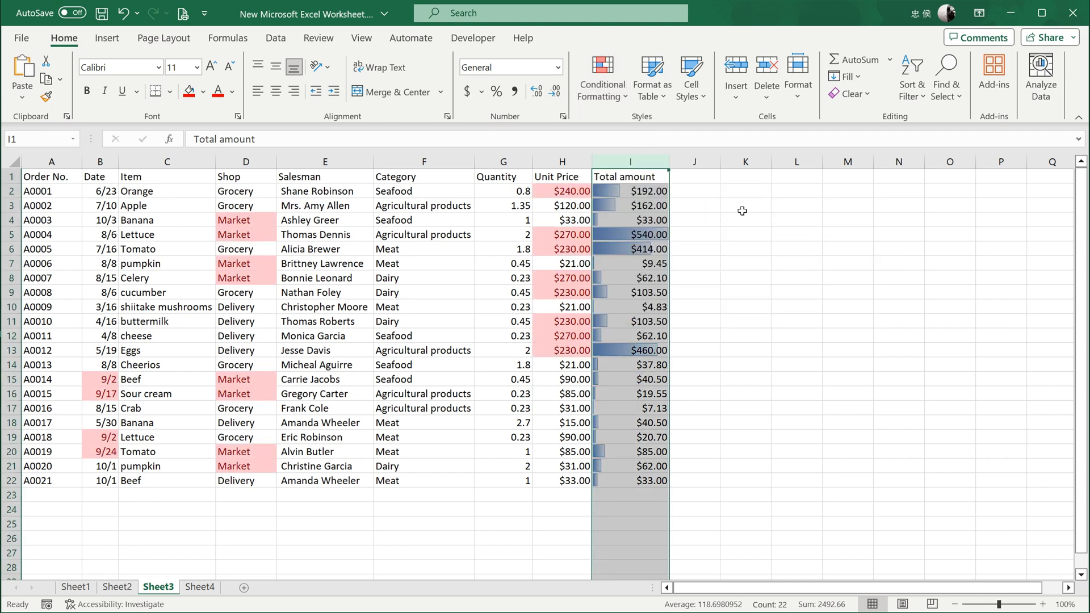
pyautogui.click(768, 253)
pyautogui.click(668, 238)
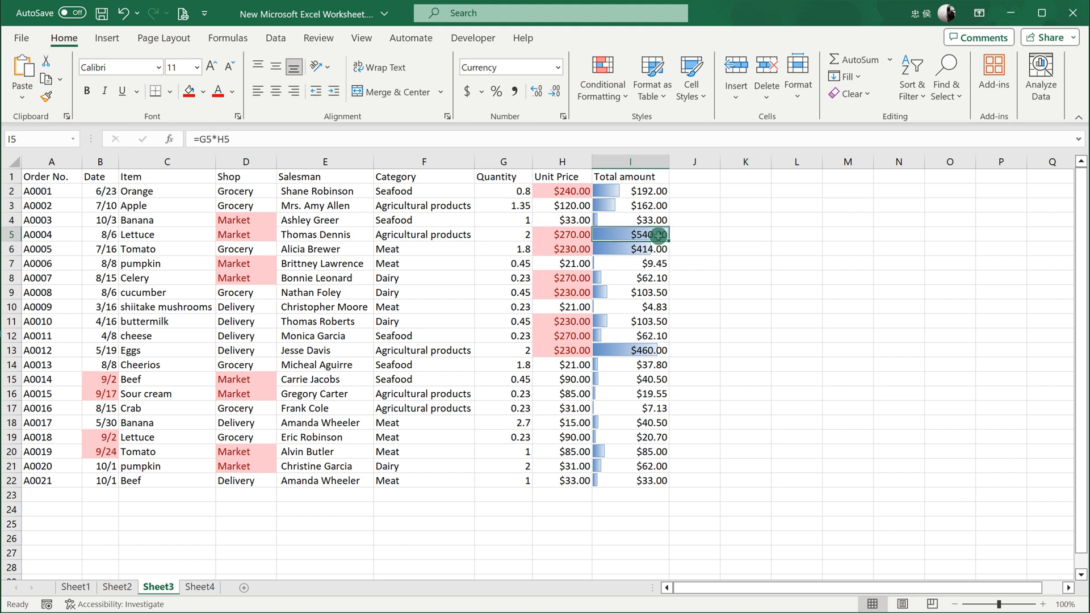
pyautogui.click(655, 348)
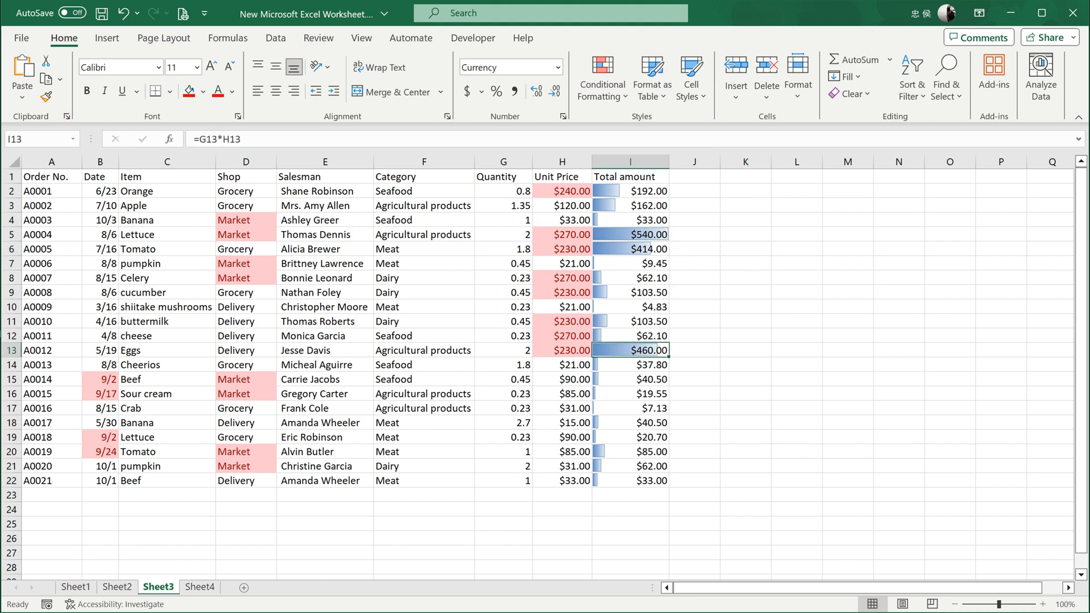
pyautogui.click(839, 425)
pyautogui.hotkey('ctrl', 'z')
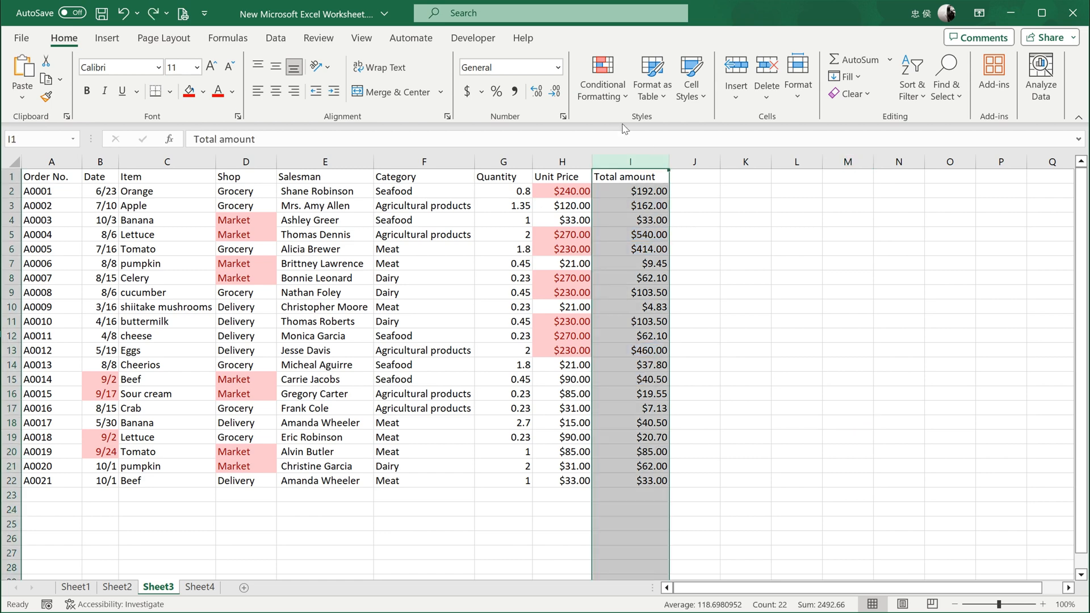
# Apply the green-yellow-red color scale to the Total amount column and select cell I7 in it.
pyautogui.click(603, 93)
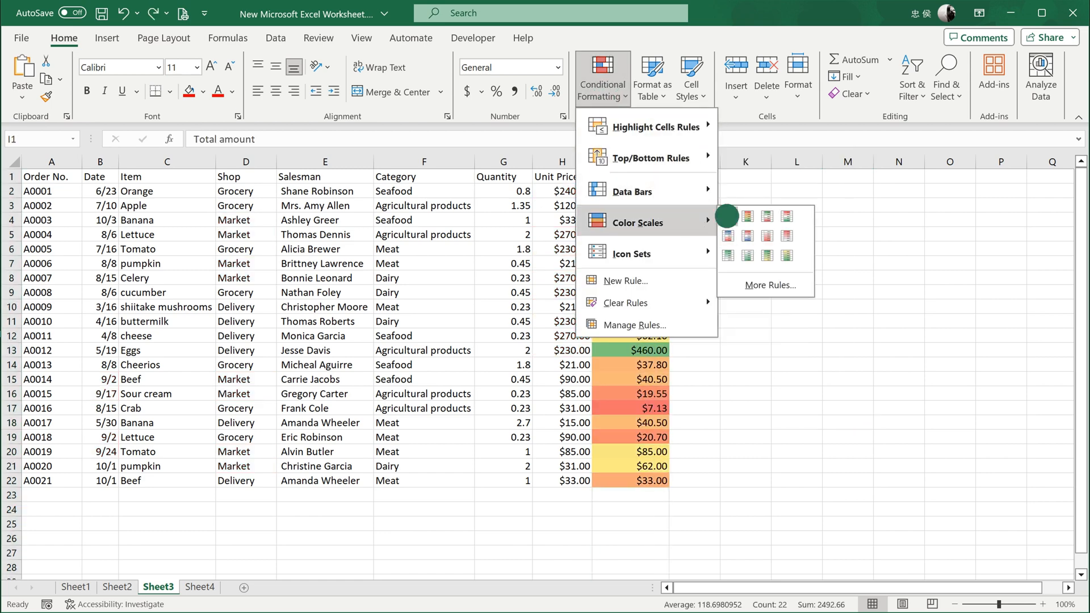
pyautogui.click(727, 216)
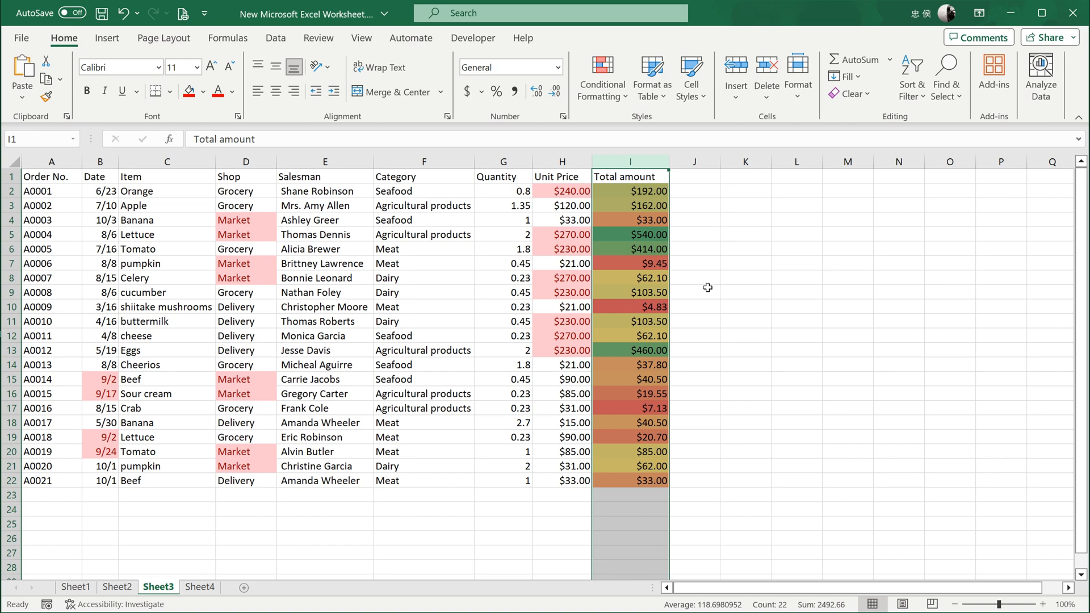
pyautogui.click(653, 264)
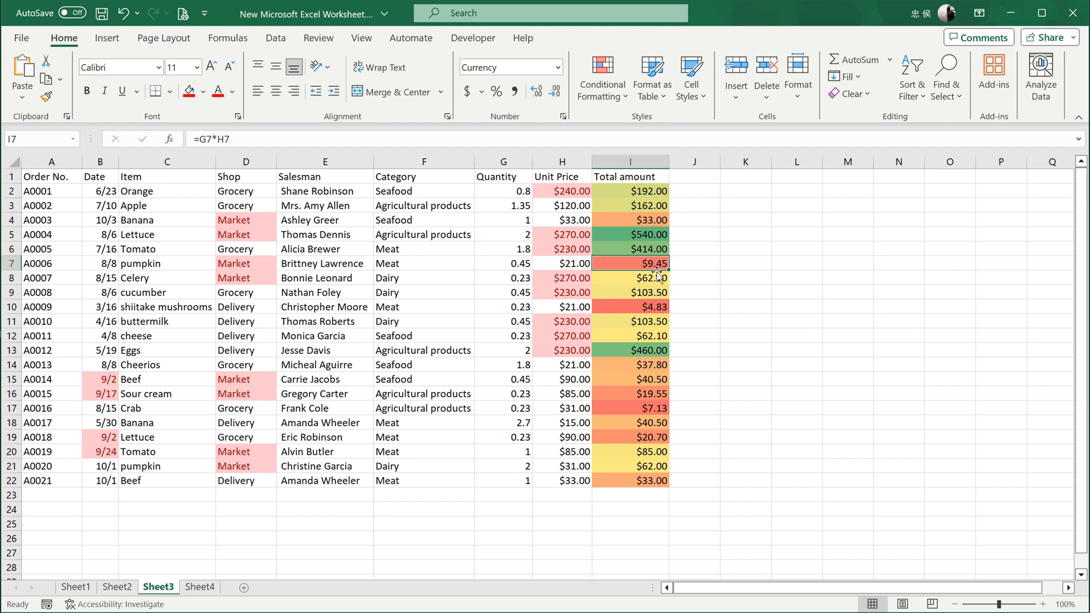
# Edit the Total amount column's color scale rule to use teal for the minimum and red for the maximum, and apply it.
pyautogui.click(614, 110)
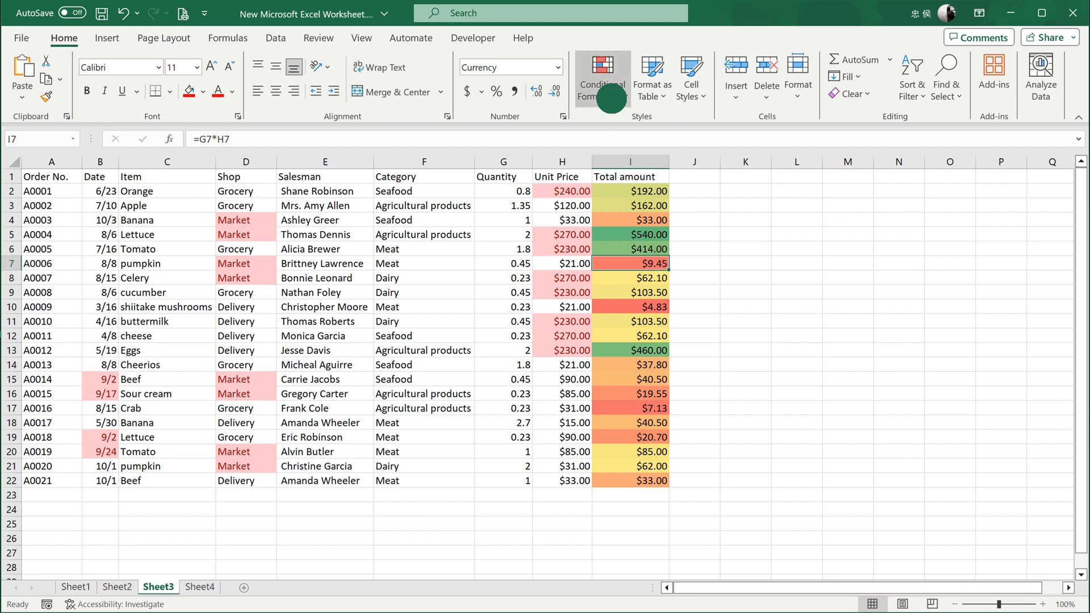
pyautogui.click(680, 331)
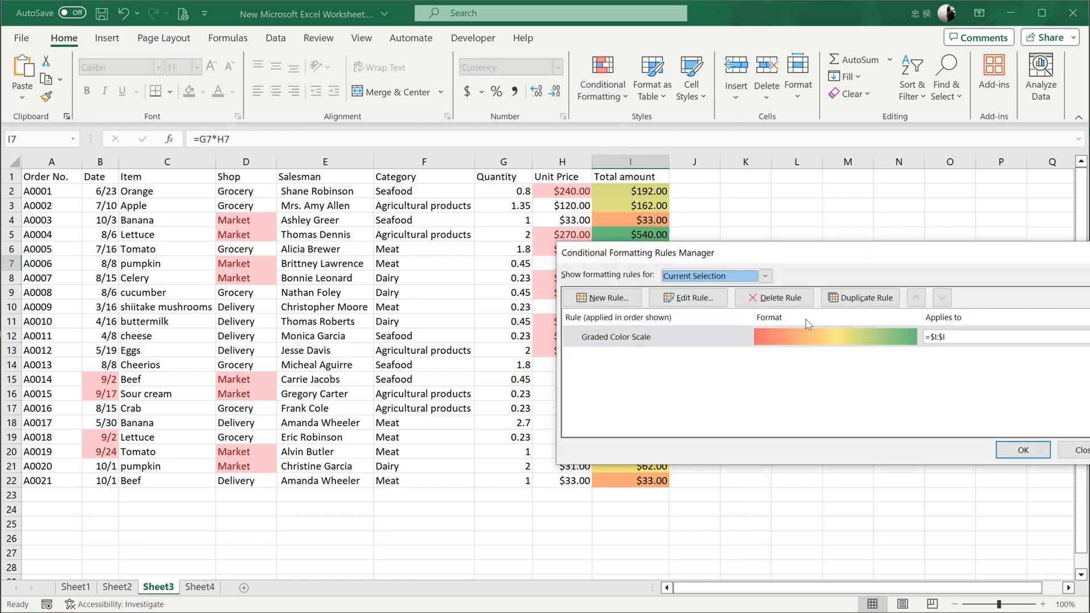
pyautogui.click(744, 336)
pyautogui.click(689, 297)
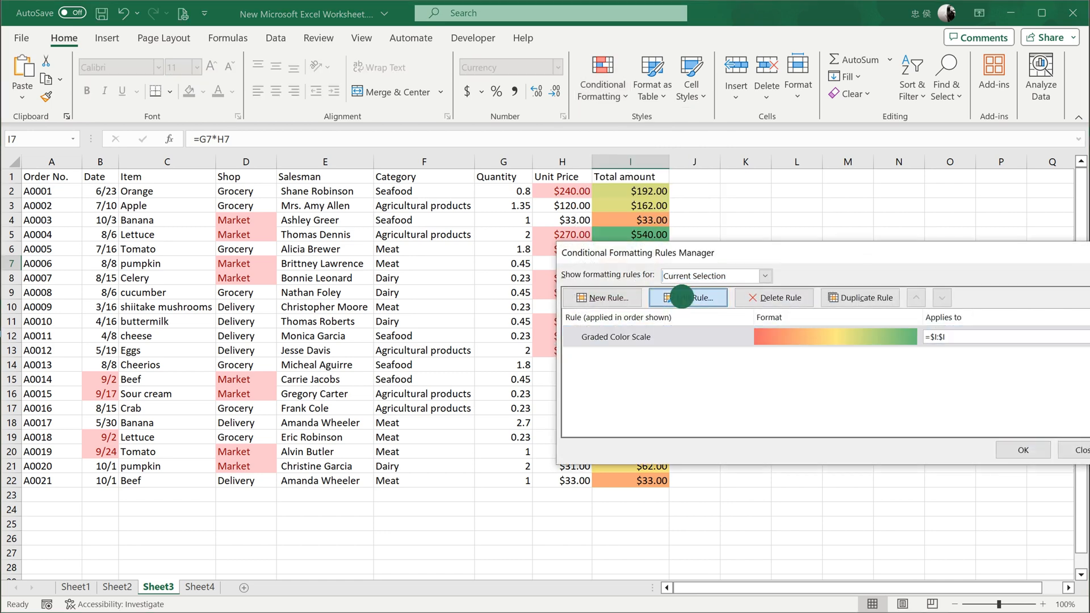
pyautogui.click(792, 449)
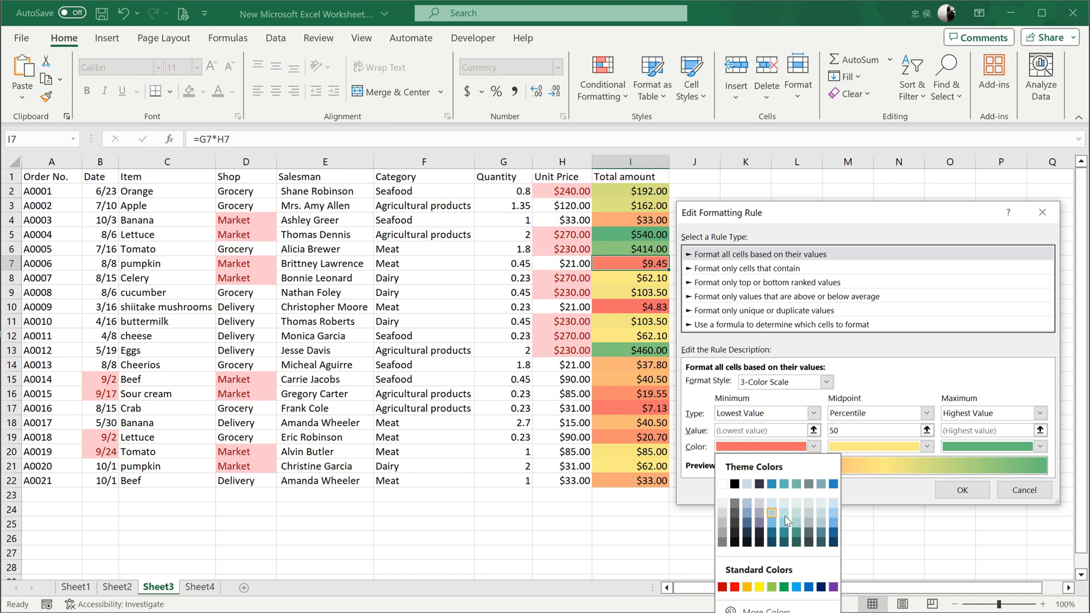
pyautogui.click(784, 484)
pyautogui.click(985, 452)
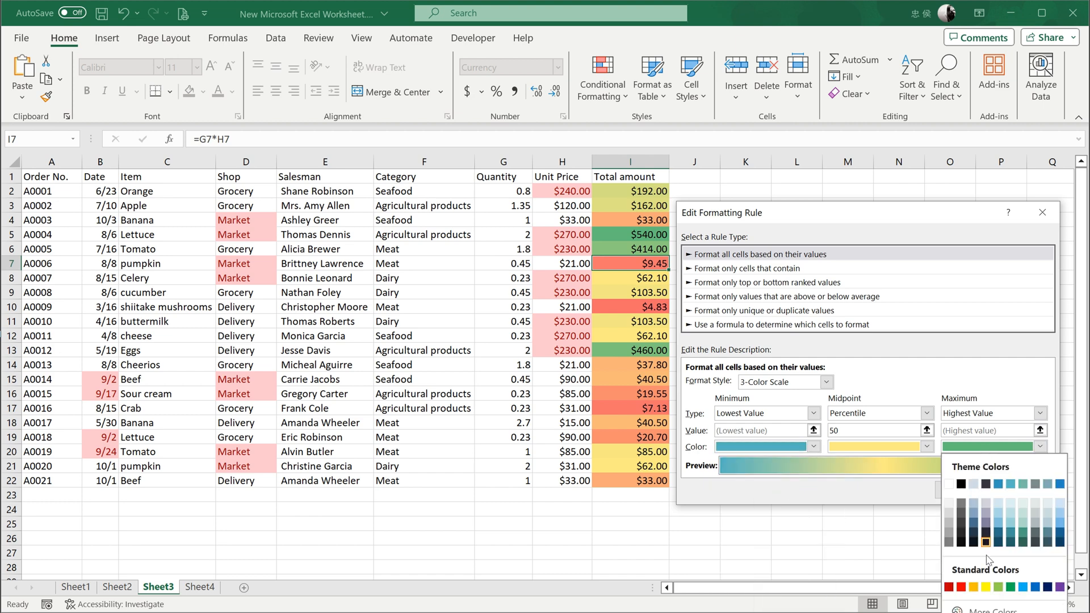
pyautogui.click(966, 591)
pyautogui.click(964, 488)
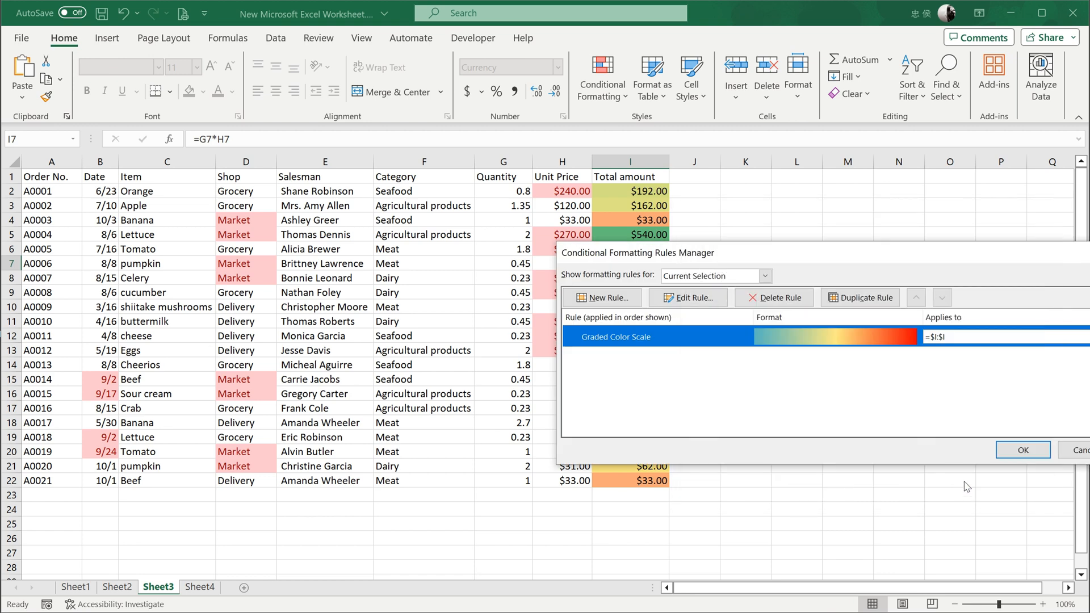
pyautogui.click(1022, 451)
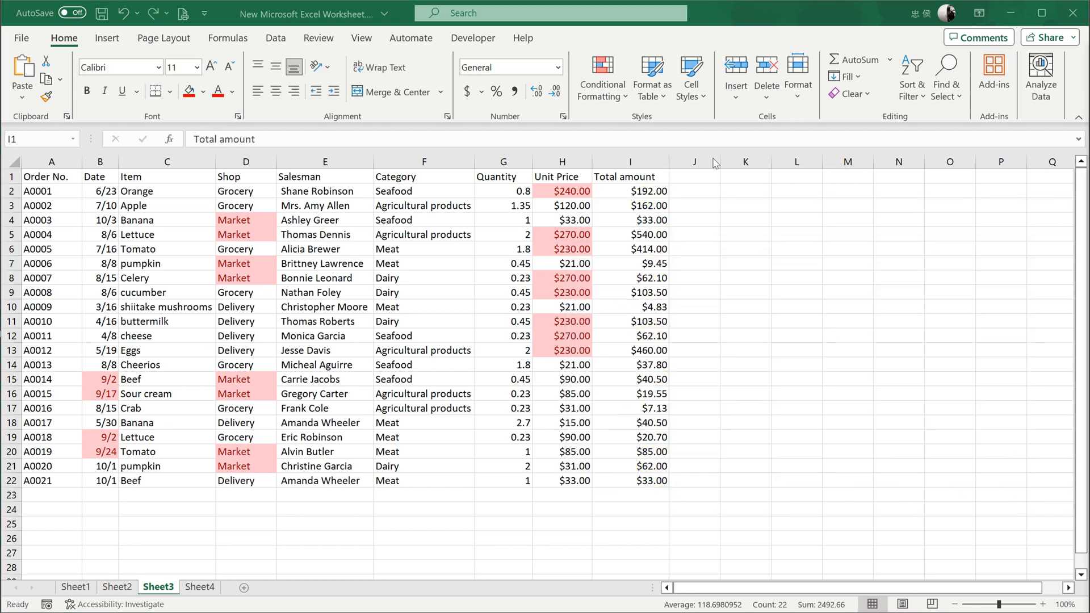
# Apply the 3 Traffic Lights (Rimmed) icon set to the Total amount column and select cell I10 in it.
pyautogui.click(618, 94)
pyautogui.click(641, 155)
pyautogui.click(602, 95)
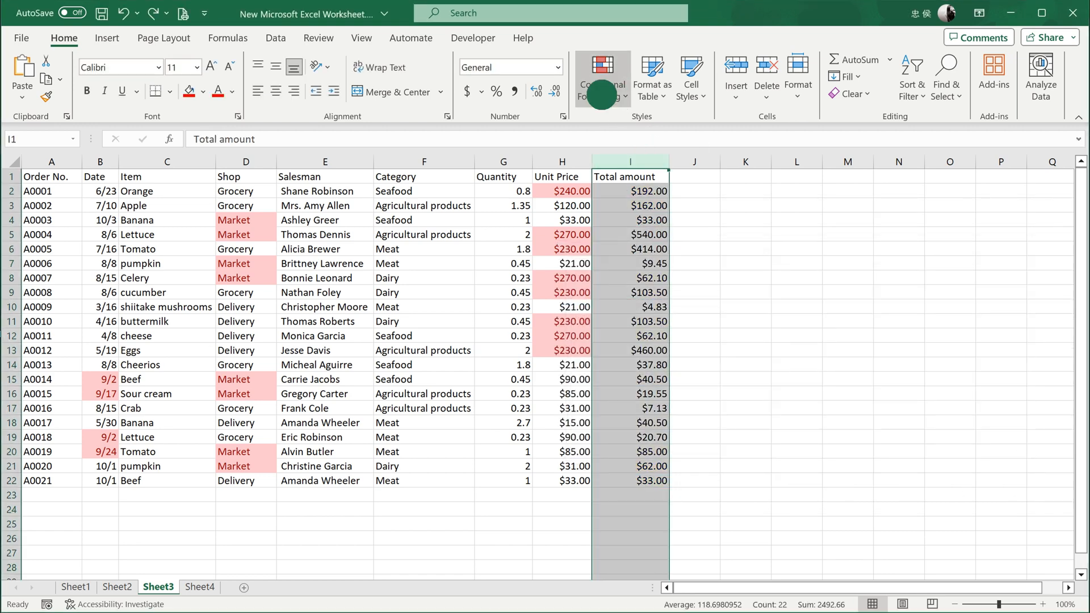
pyautogui.moveTo(683, 252)
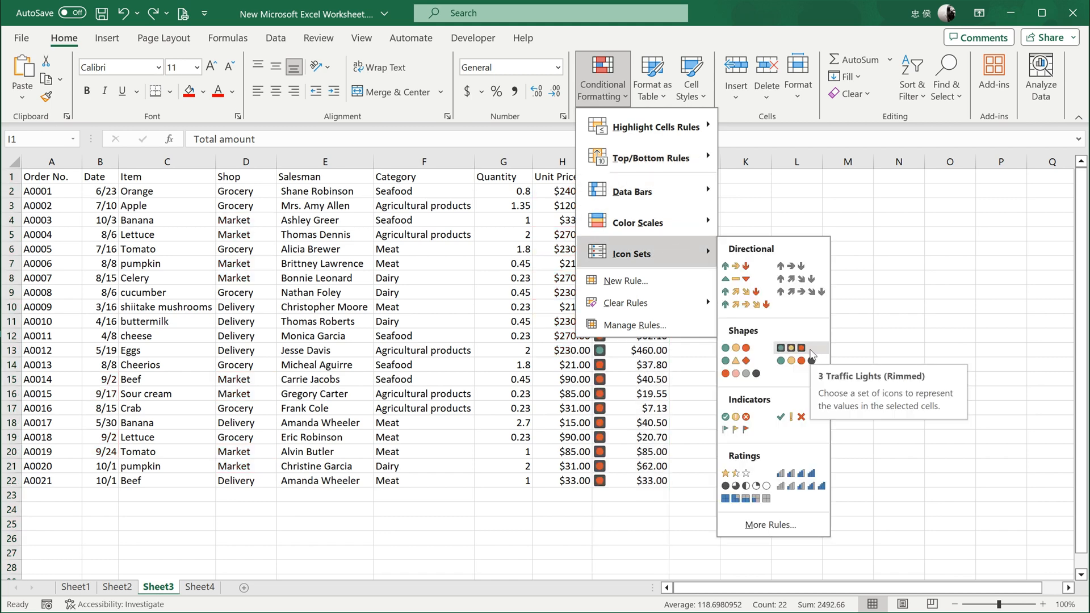
pyautogui.click(811, 352)
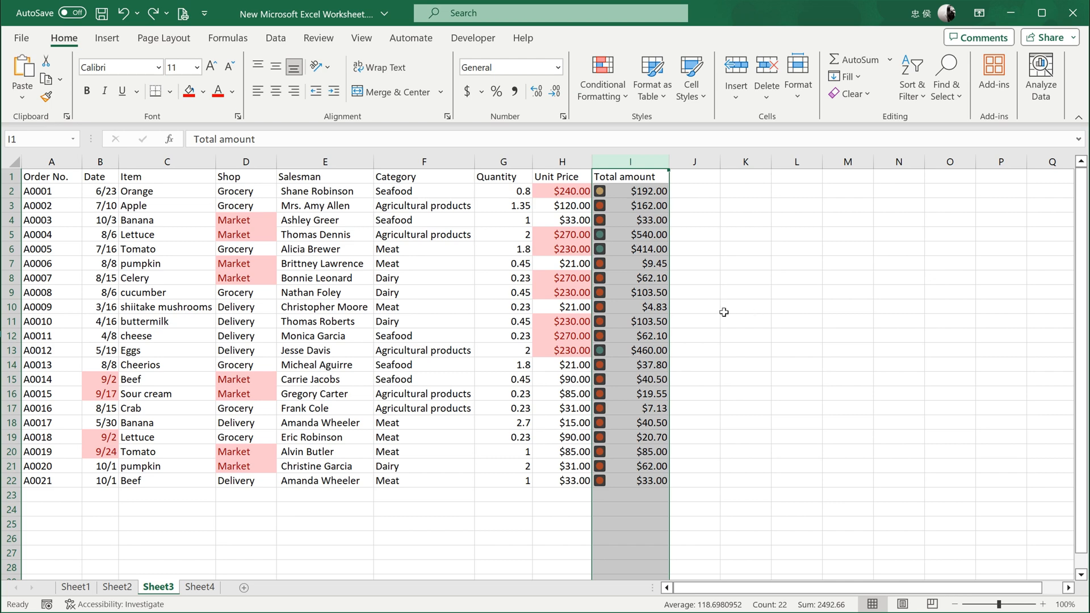
pyautogui.click(658, 307)
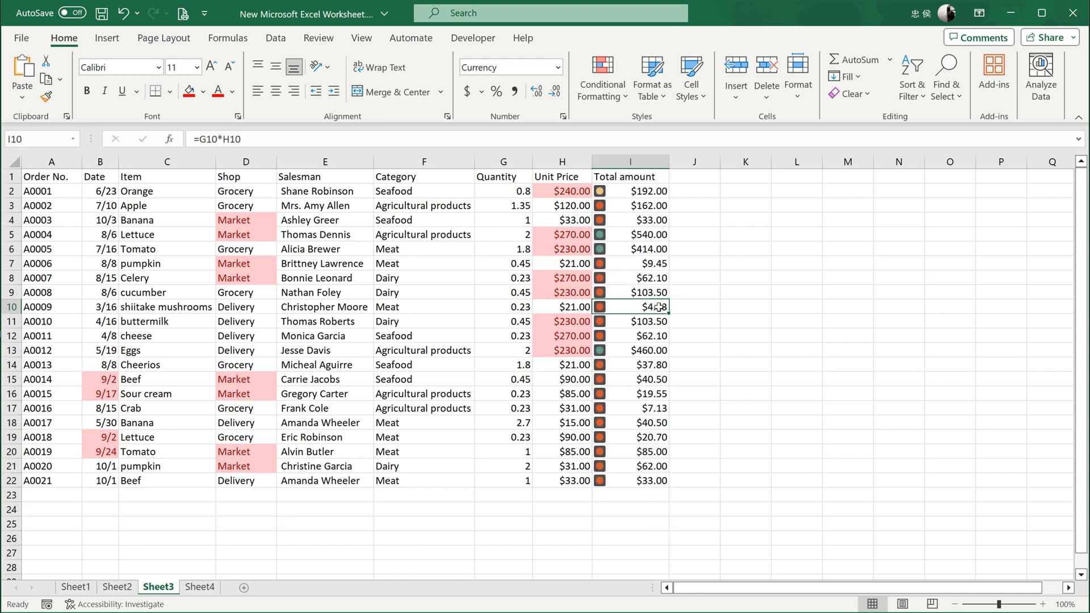
# Edit the Total amount column's icon set rule, setting the green icon's threshold to 90 percent.
pyautogui.click(652, 161)
pyautogui.click(603, 80)
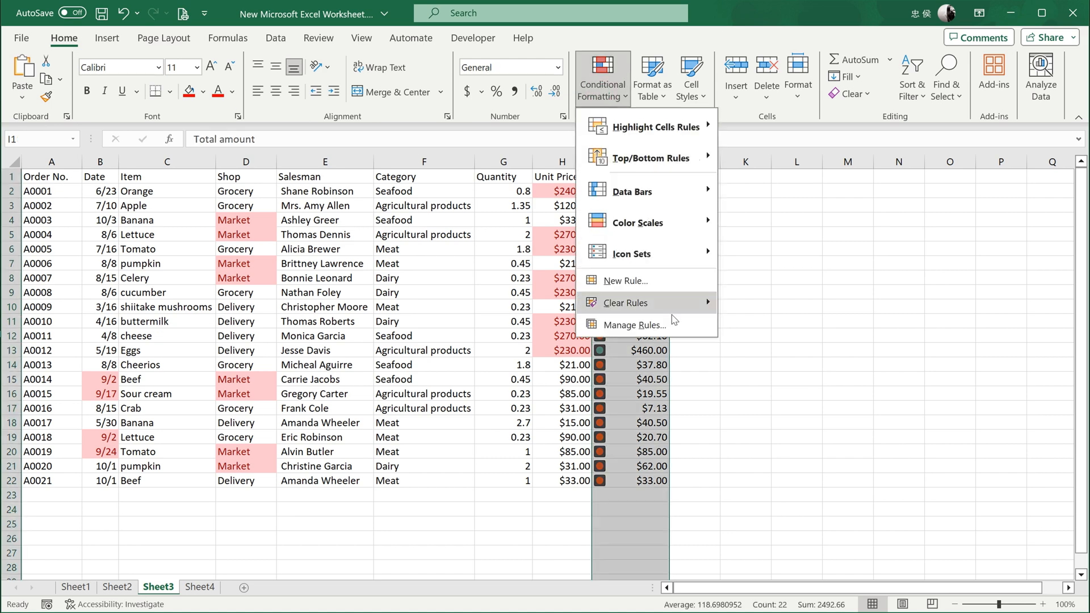
pyautogui.click(630, 325)
pyautogui.click(761, 337)
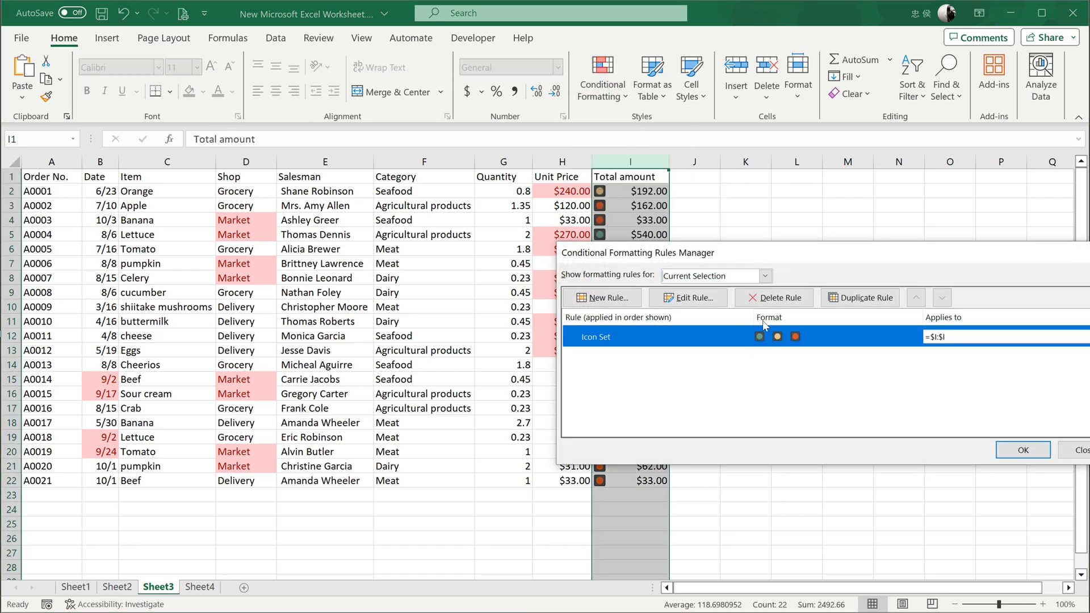
pyautogui.click(688, 297)
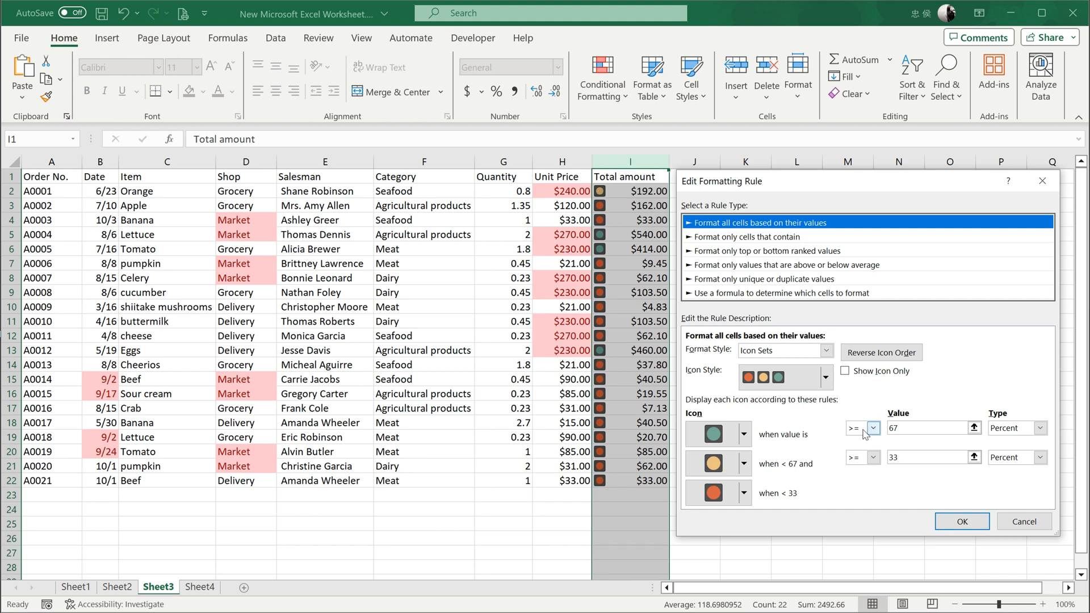
pyautogui.doubleClick(890, 429)
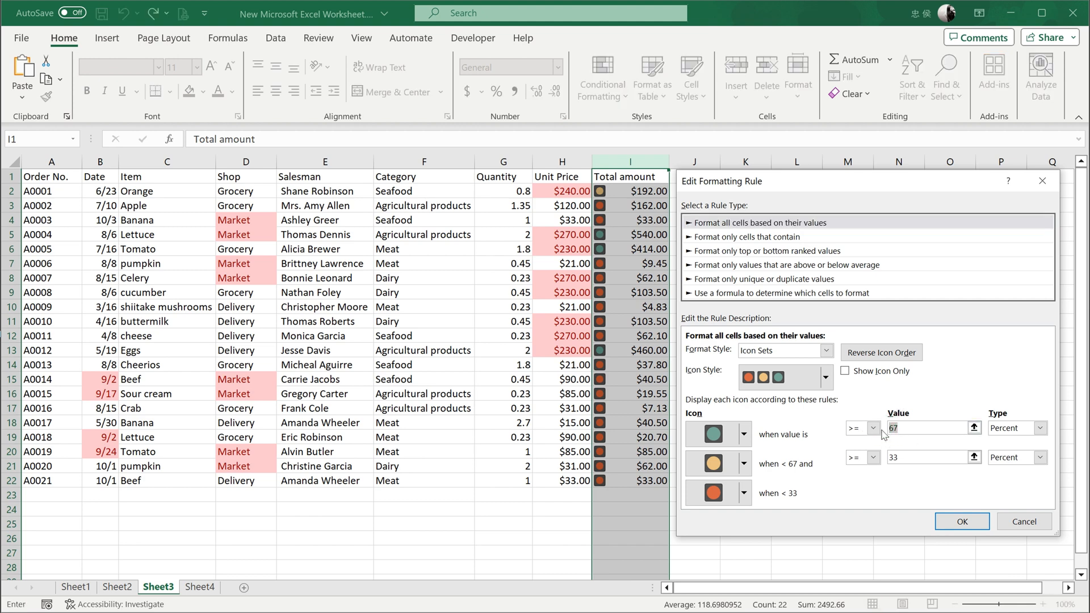
pyautogui.write('90')
# Set the yellow icon's threshold to 60 percent, apply the edited rule, and select the empty cell N18.
pyautogui.click(901, 460)
pyautogui.doubleClick(902, 460)
pyautogui.write('60')
pyautogui.click(963, 522)
pyautogui.click(1027, 450)
pyautogui.click(878, 427)
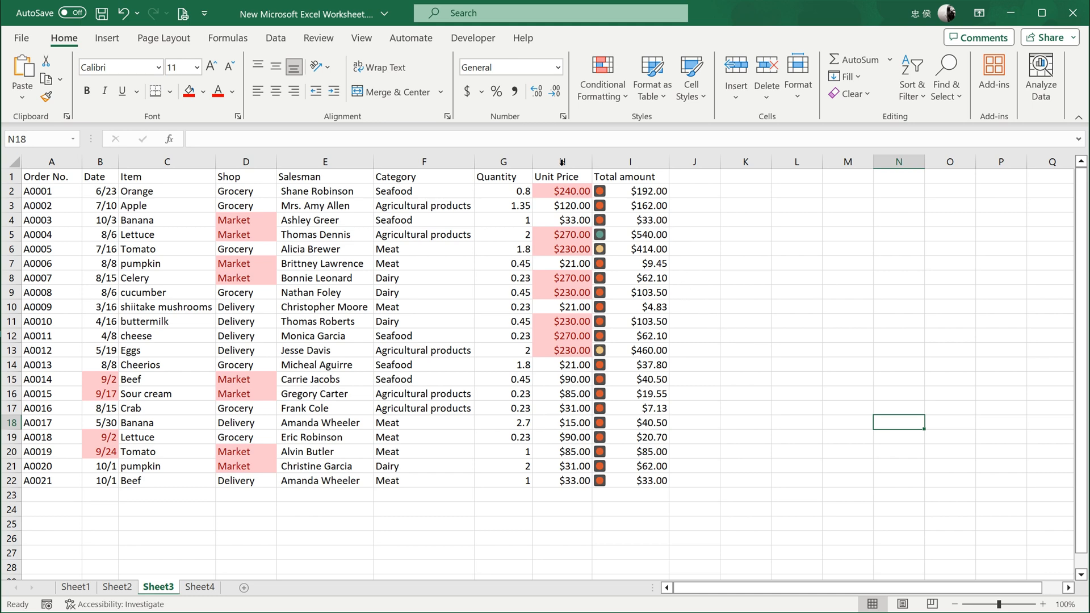
# Clear all conditional formatting rules from the entire sheet.
pyautogui.click(603, 95)
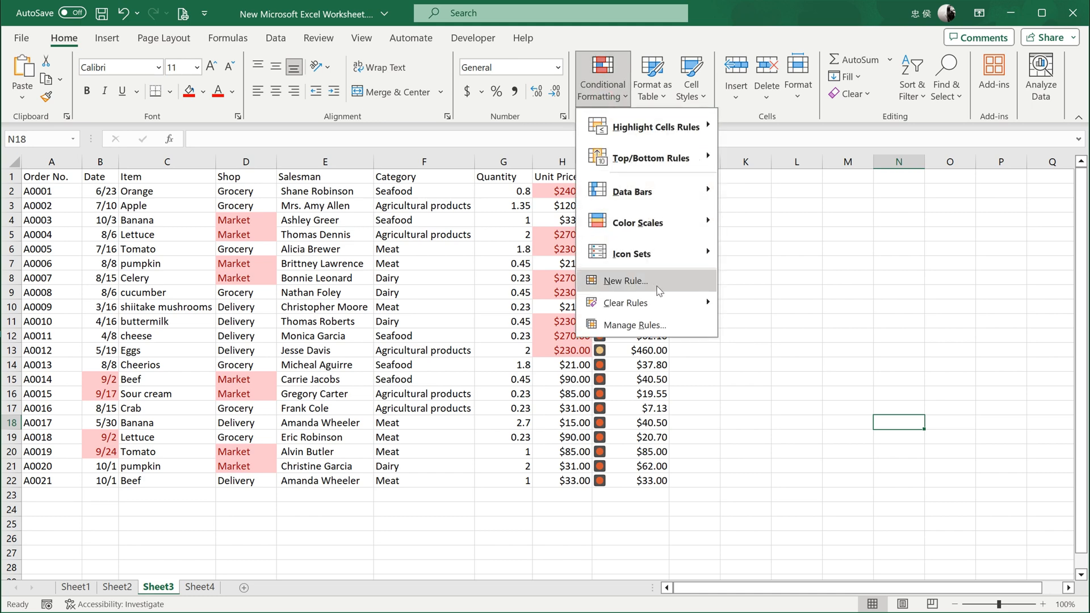
pyautogui.moveTo(661, 309)
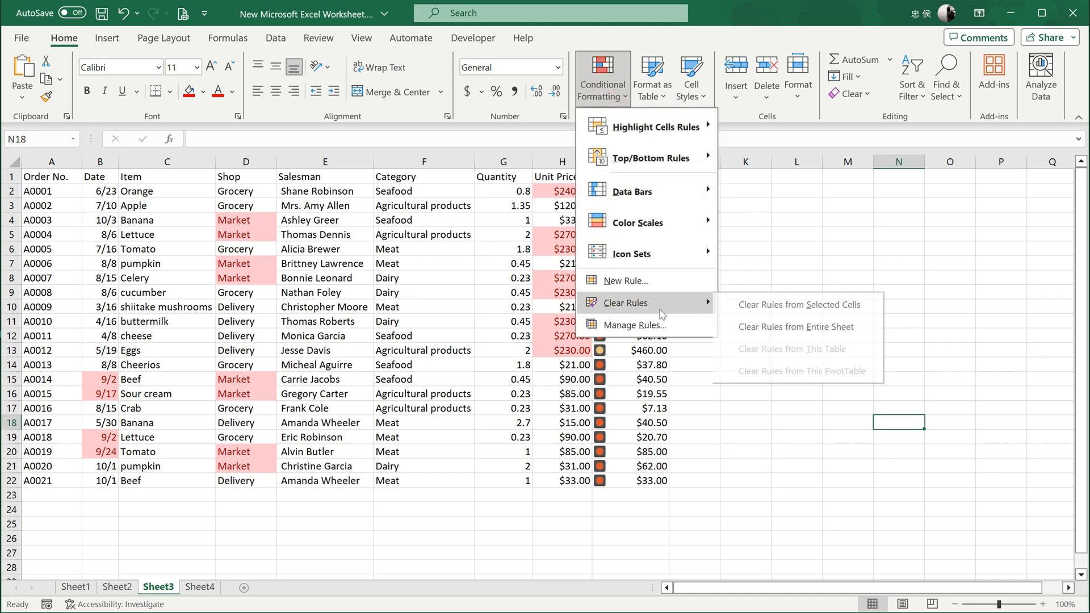
pyautogui.click(818, 328)
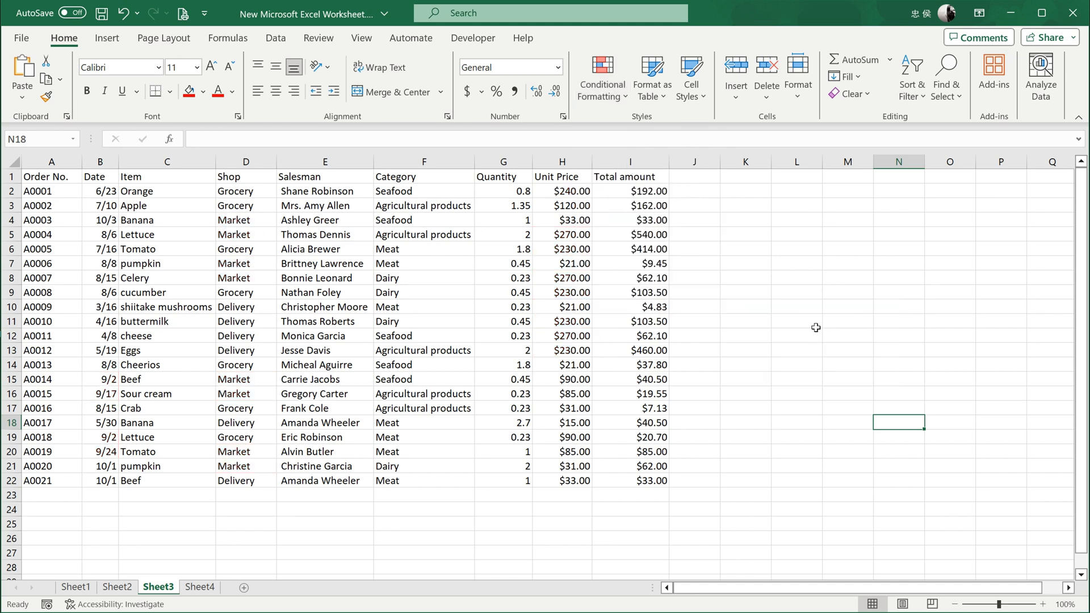